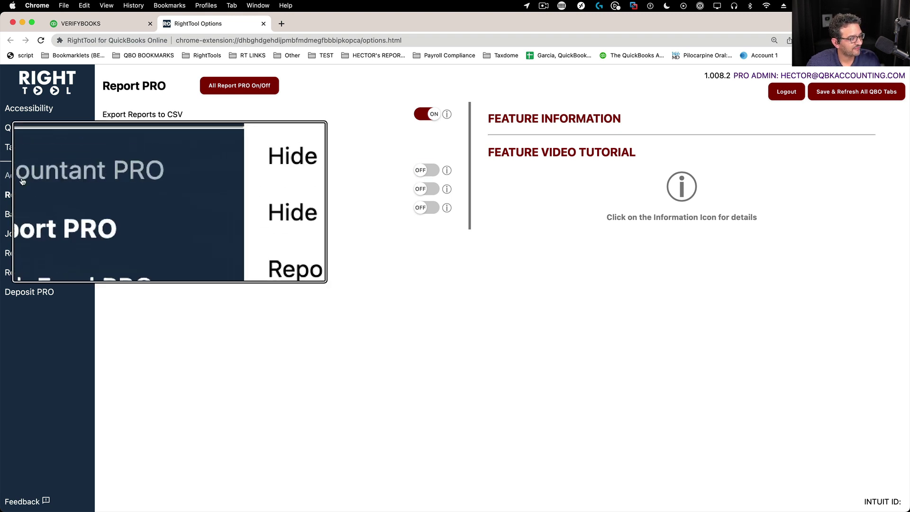
Step: In Accountant PRO > Report PRO, confirm CSV export, header exclusion and auto-export are on, then save and refresh QuickBooks tabs
click(6, 176)
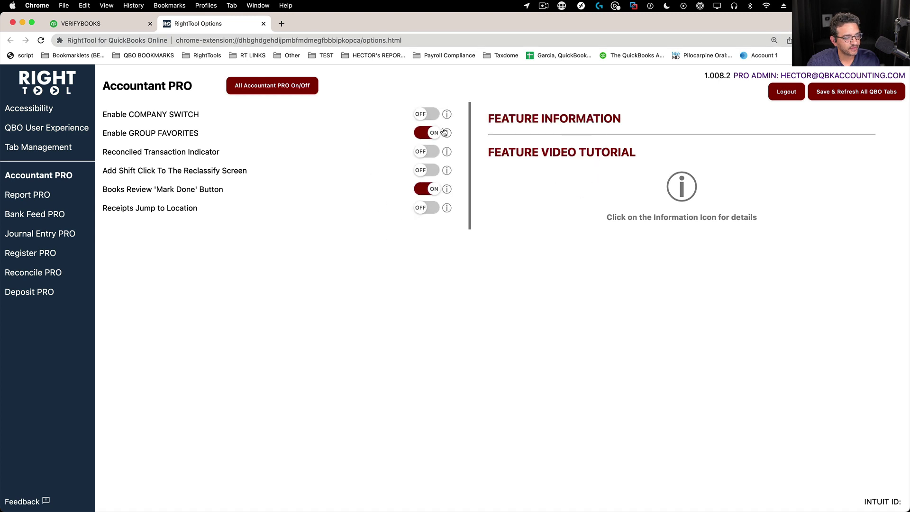
click(26, 195)
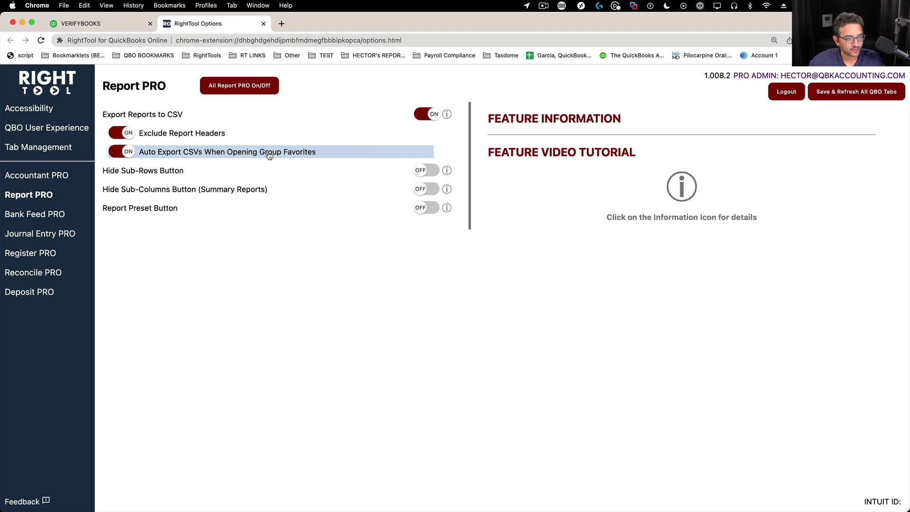
click(827, 97)
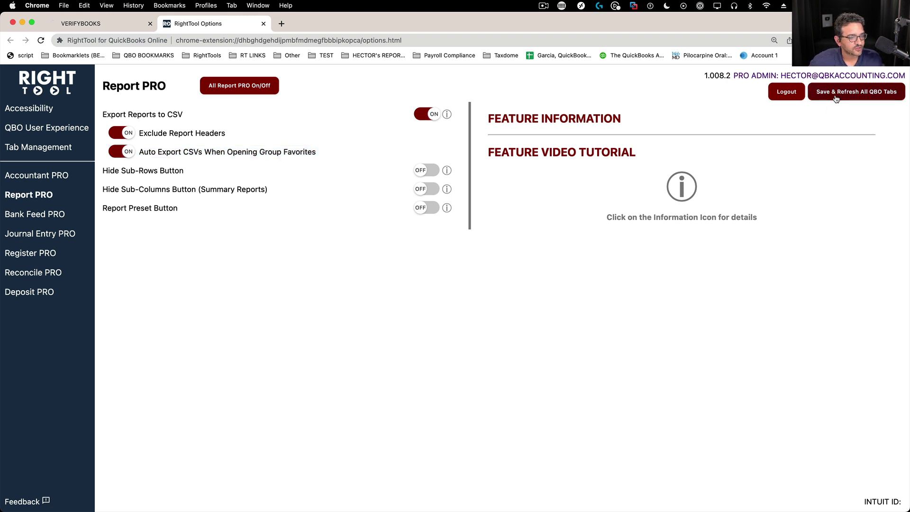
Step: Open the Profit and Loss favorite from the QuickBooks Reports list
click(101, 25)
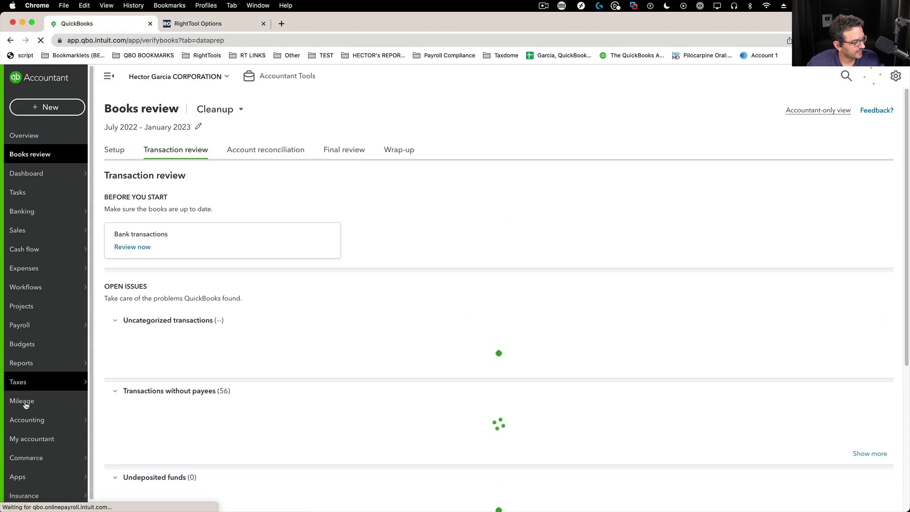
click(28, 363)
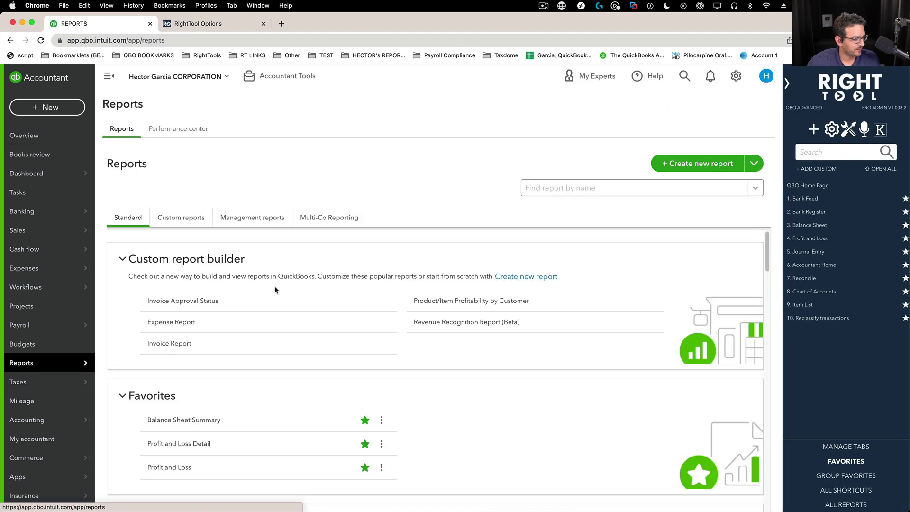
scroll(252, 380, down, 1)
click(169, 450)
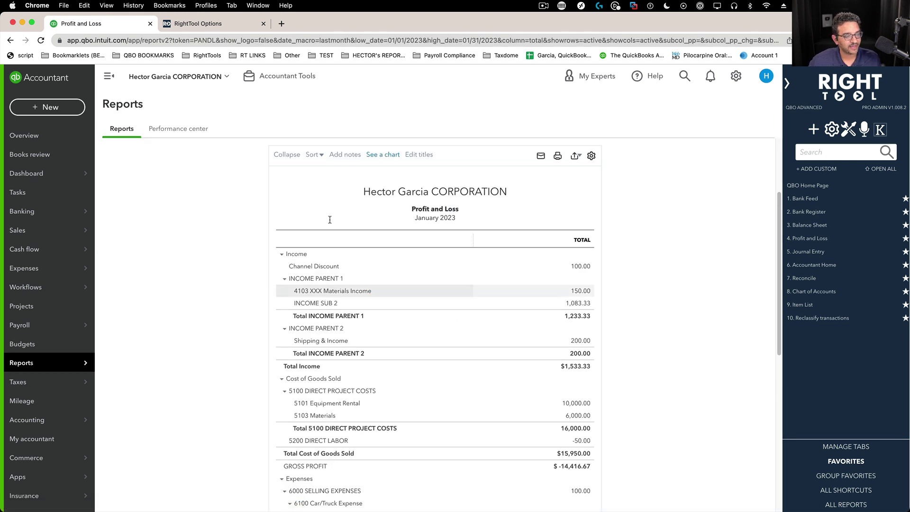
Step: Export the January 2023 Profit and Loss report as a CSV file
click(575, 173)
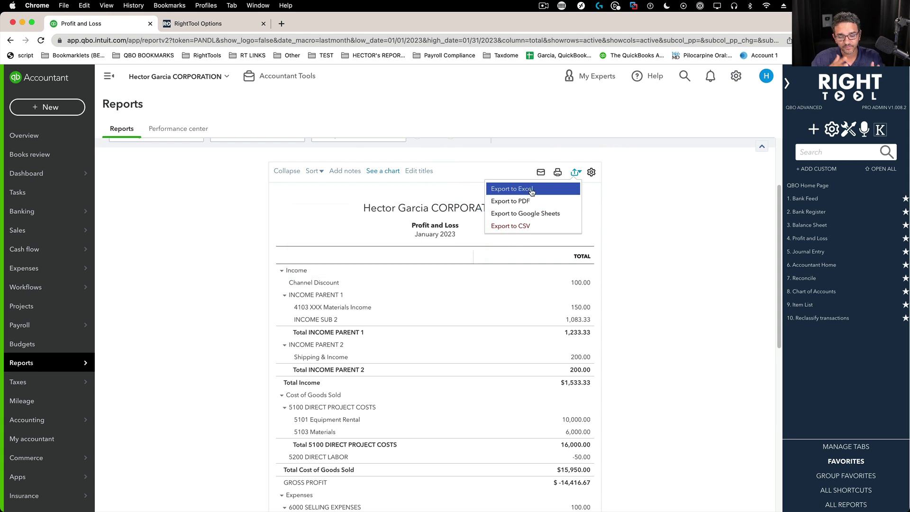
click(530, 229)
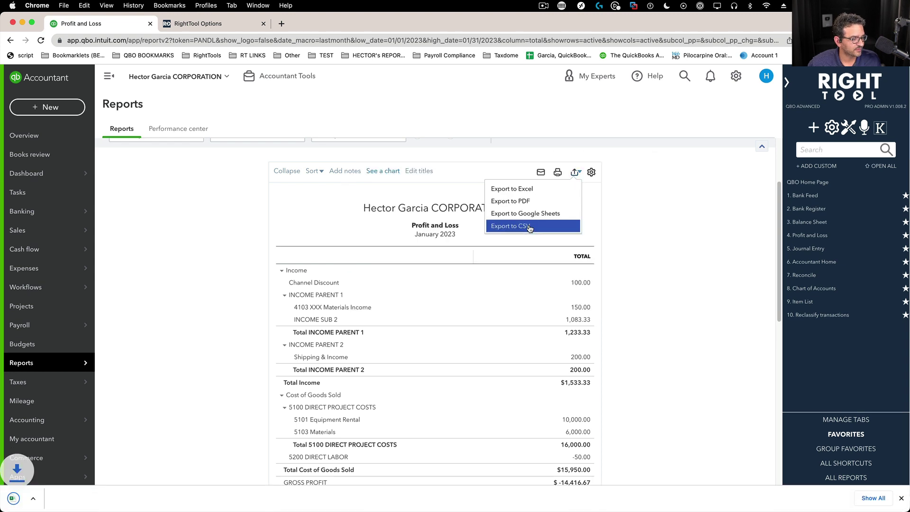
click(190, 403)
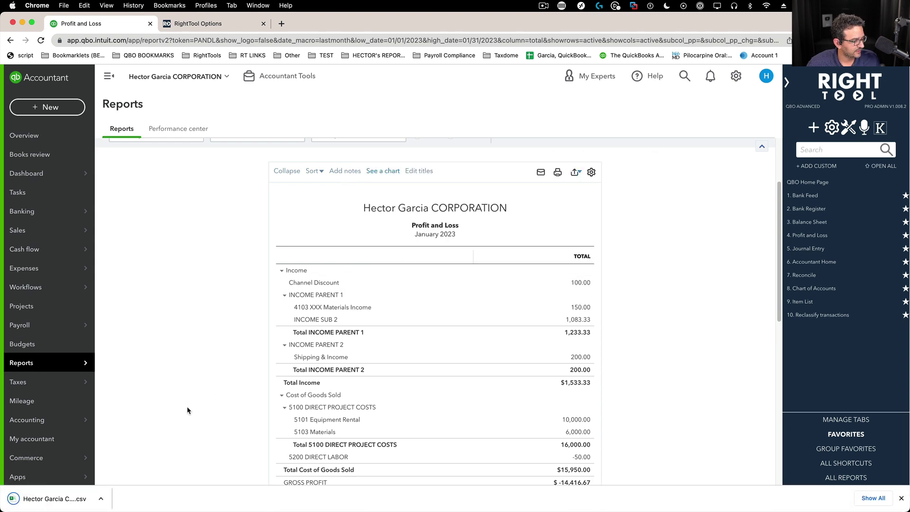
Step: Open the Profit and Loss CSV in Excel and autofit column A to show the account names
click(16, 508)
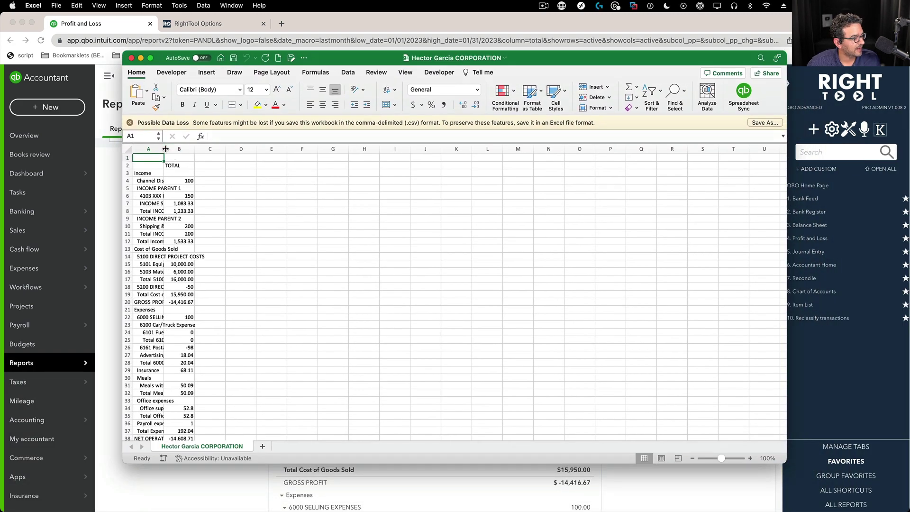
double_click(166, 149)
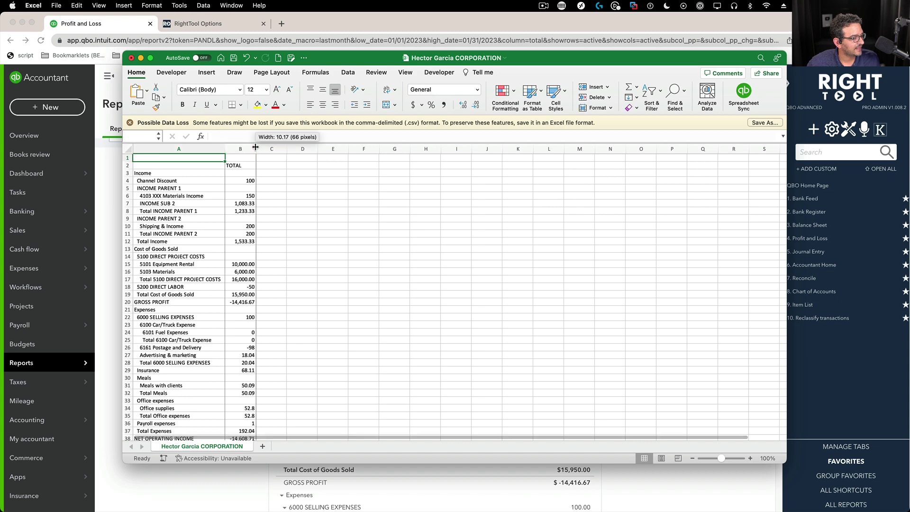
click(208, 234)
scroll(214, 250, down, 6)
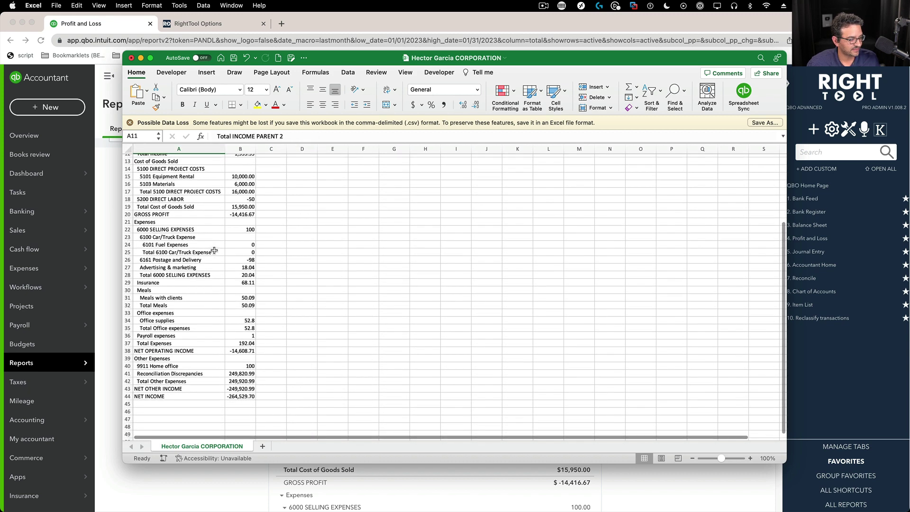
Step: Review the GROSS PROFIT and Expenses rows, then close the workbook without saving
drag(127, 206, 129, 214)
click(271, 260)
scroll(236, 329, up, 10)
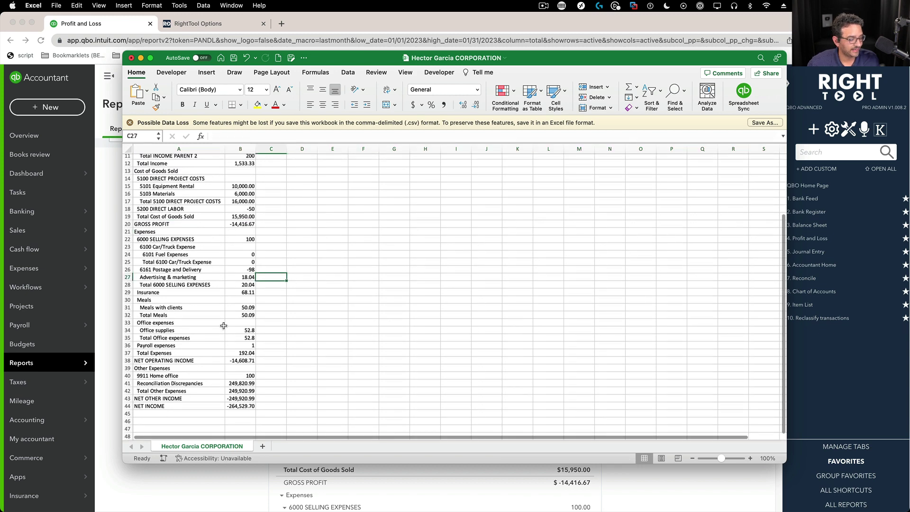
click(131, 58)
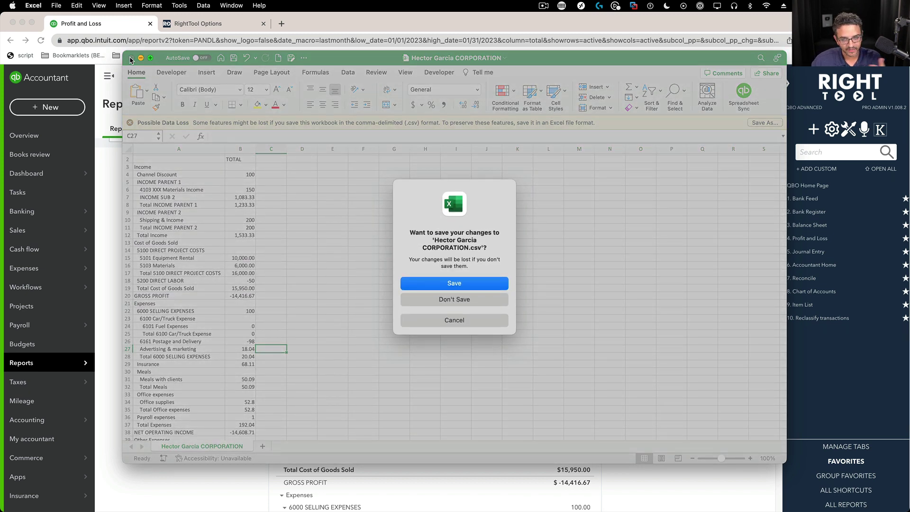
click(429, 300)
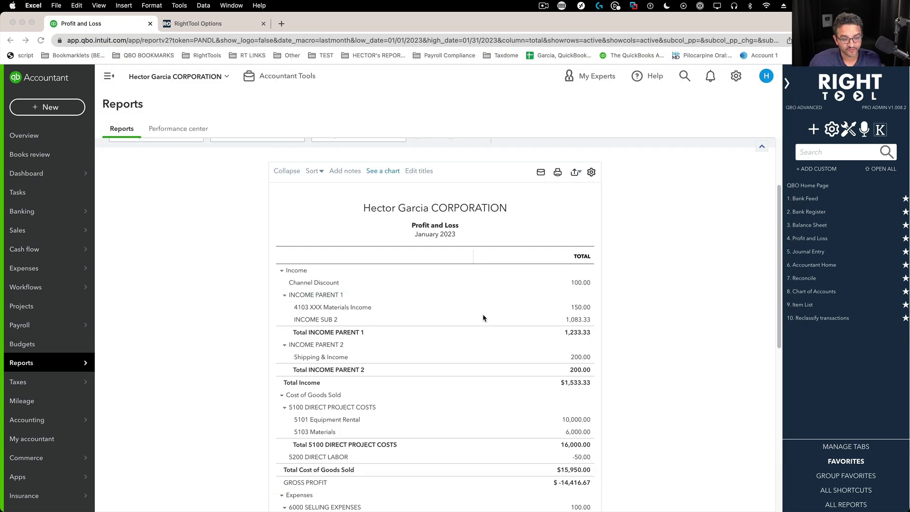
Step: Search RightTool for 'transac' and open the Transaction List by Date report
click(834, 155)
text(transaction)
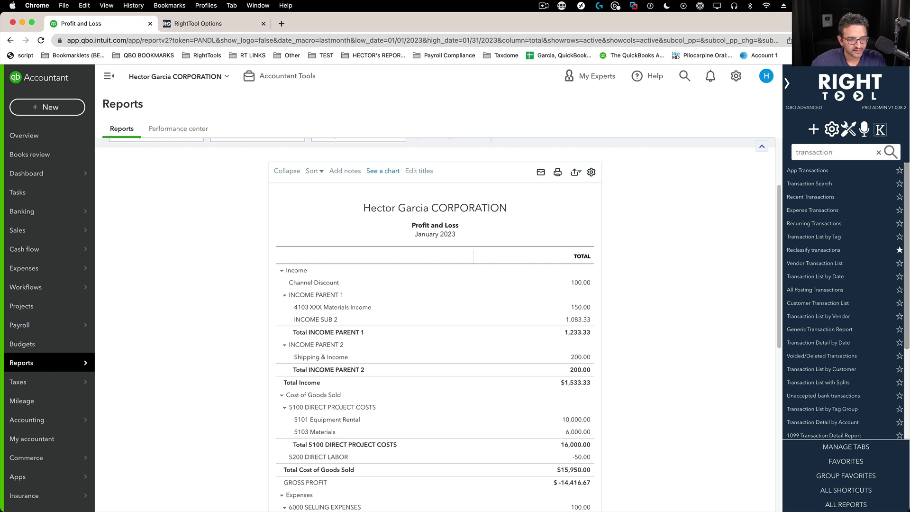
click(837, 281)
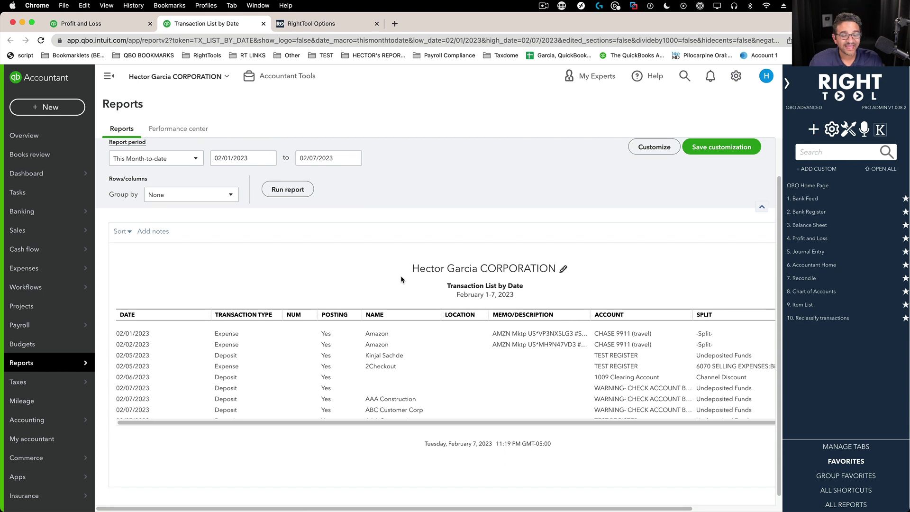
Step: Run the report for Last Fiscal Year, 07/01/2021 to 06/30/2022
click(159, 177)
scroll(151, 306, down, 3)
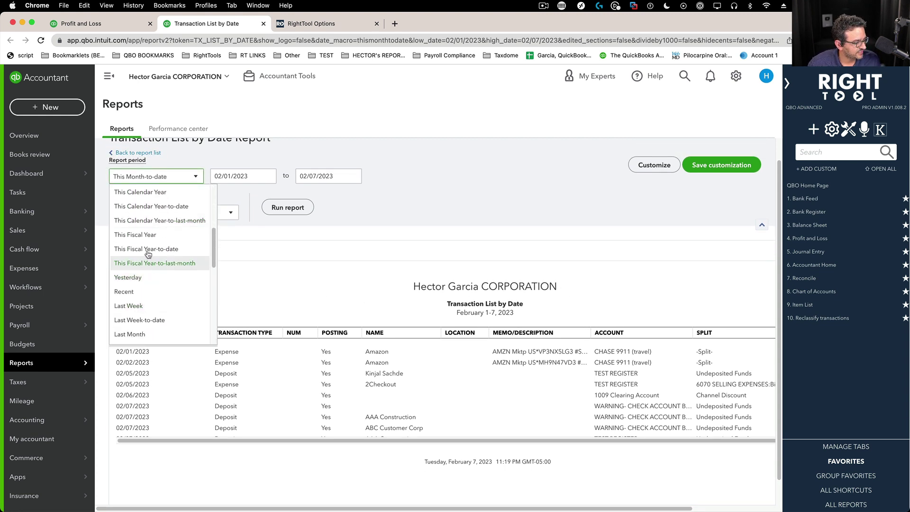
scroll(161, 255, up, 2)
scroll(159, 265, down, 3)
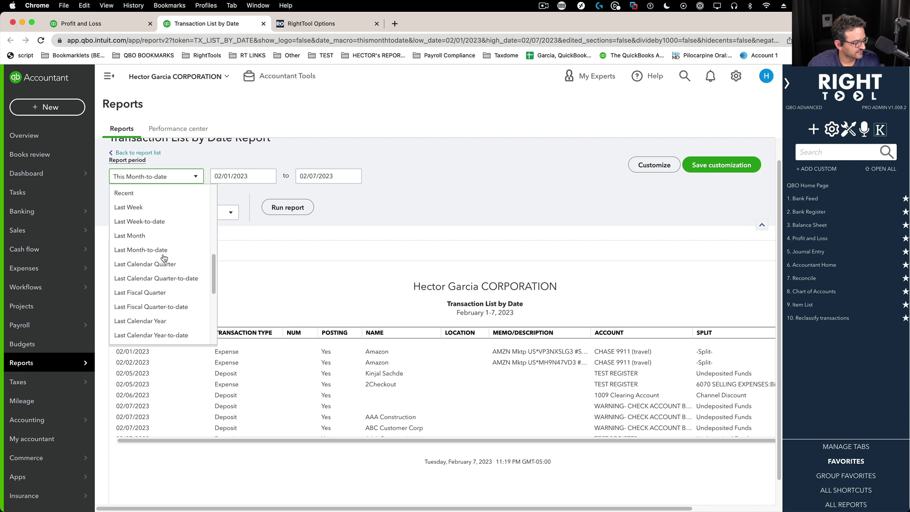
click(146, 333)
click(278, 207)
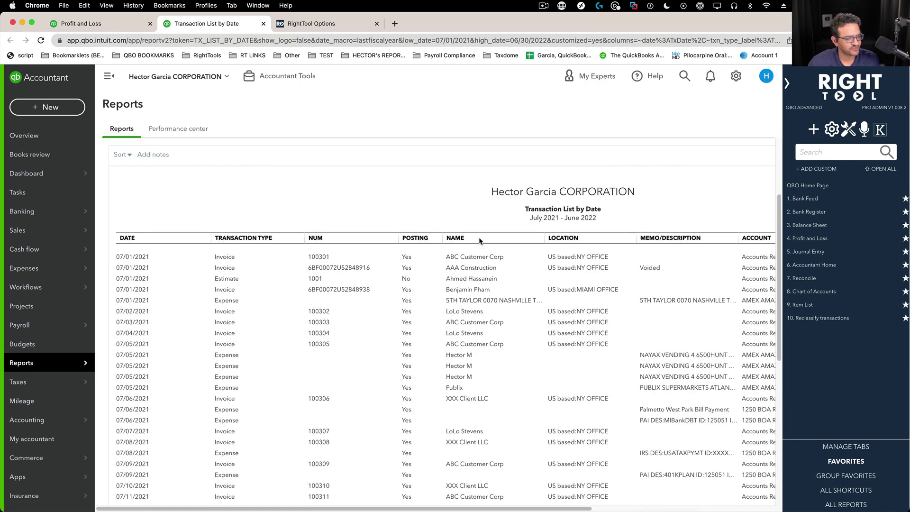
scroll(571, 318, down, 12)
scroll(570, 317, up, 12)
scroll(629, 319, up, 5)
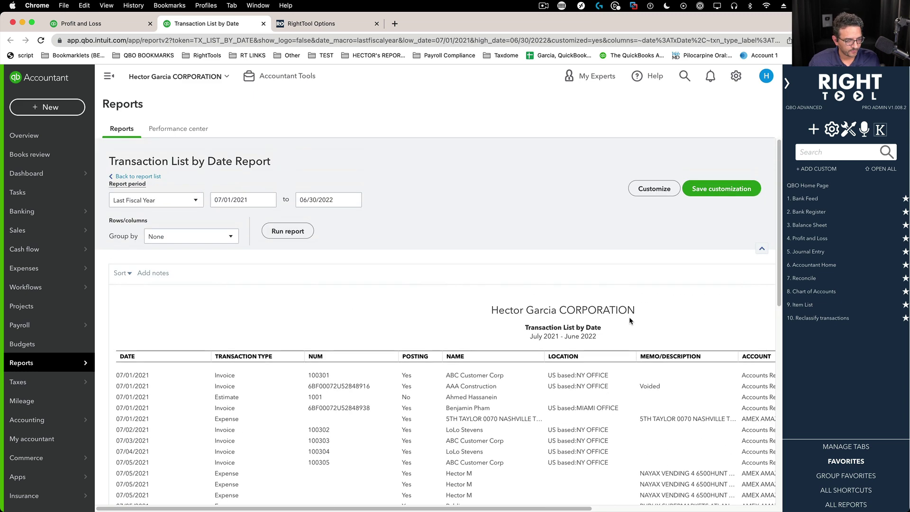
Step: Export the last-fiscal-year Transaction List by Date as a CSV file
drag(542, 509, 724, 509)
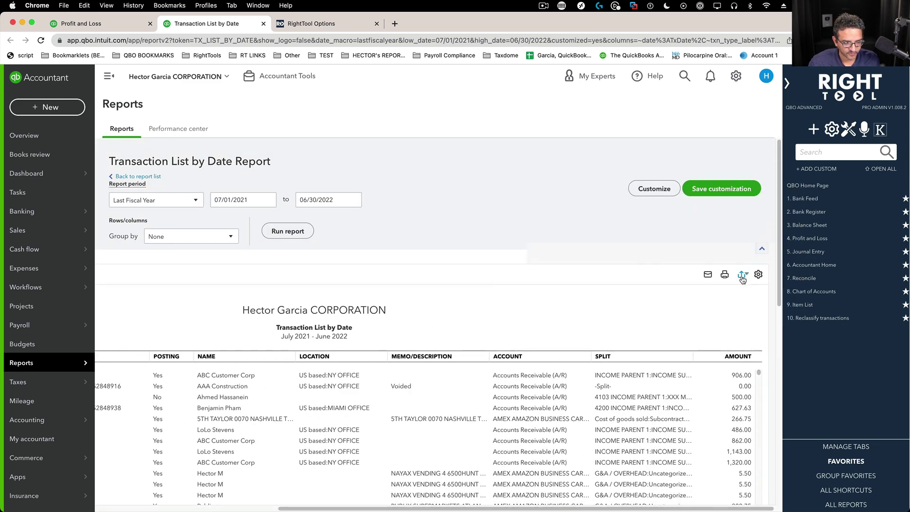
click(743, 274)
click(693, 334)
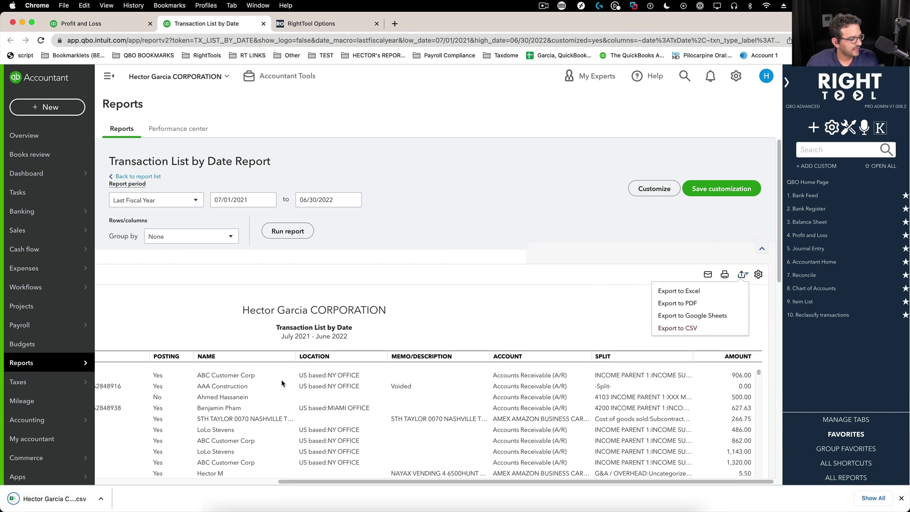
Step: Open the transaction CSV in Excel and check the header row from DATE to AMOUNT
click(27, 502)
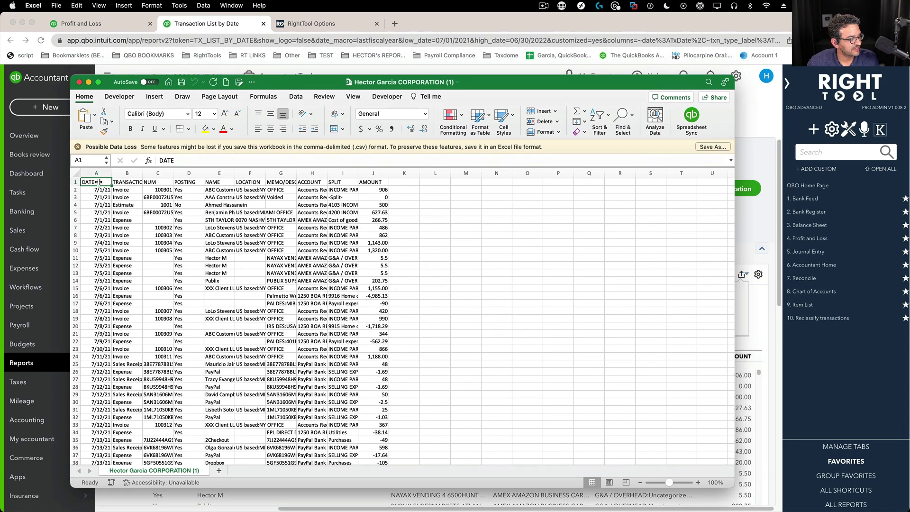
drag(98, 182, 370, 184)
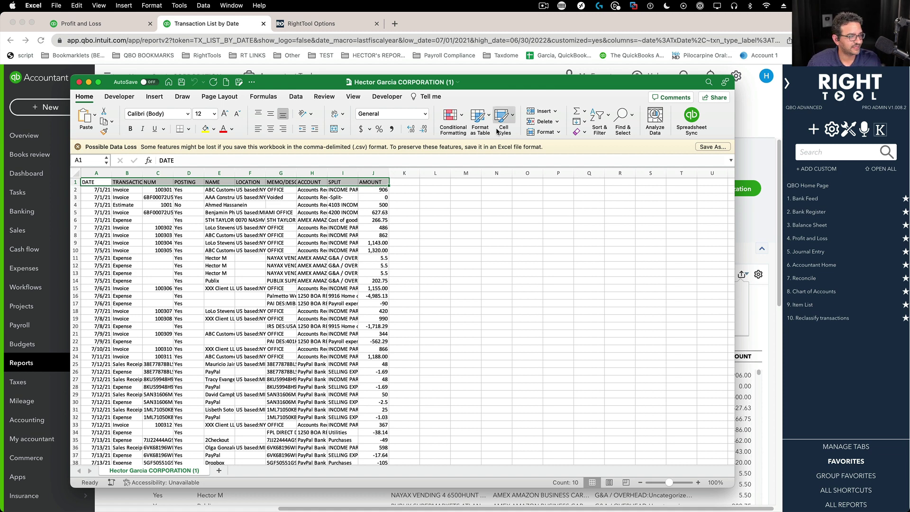
drag(468, 85, 493, 406)
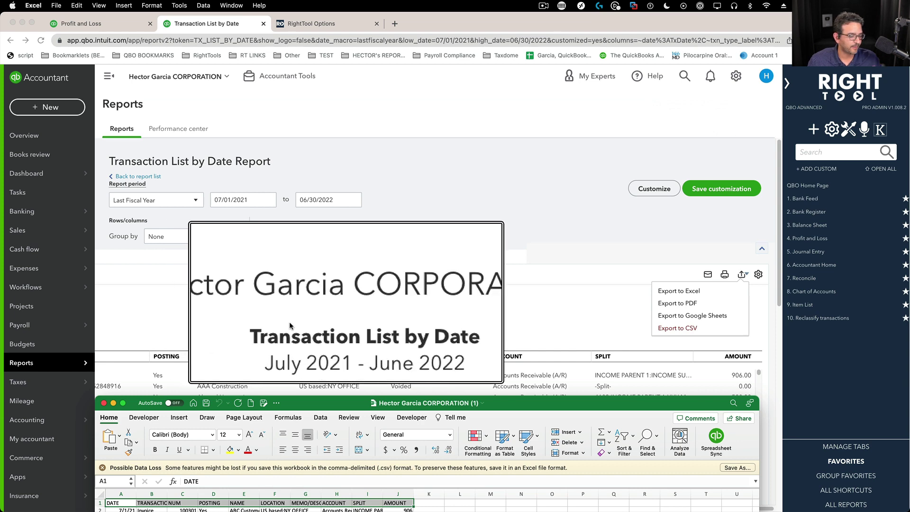
click(370, 333)
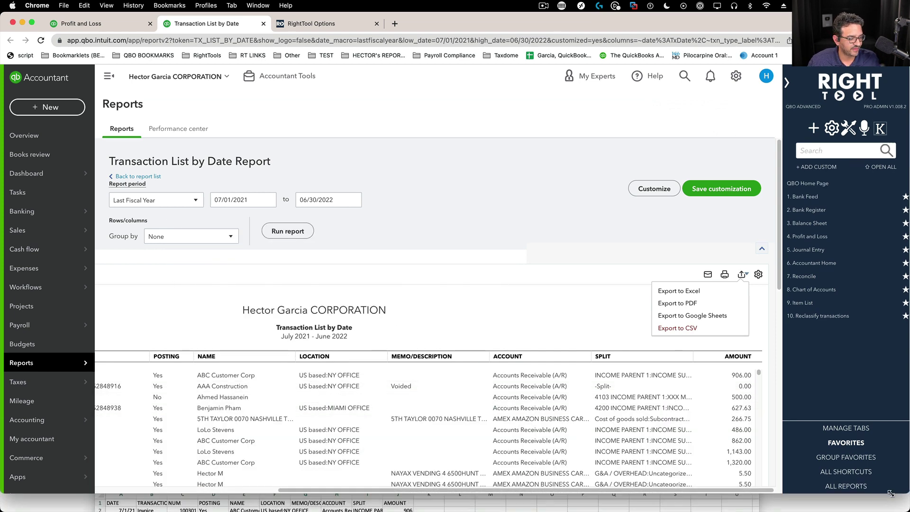
click(545, 500)
drag(490, 404, 490, 76)
Step: Close the Intuit sign-in window to reveal Report PRO settings with CSV export and header exclusion on
click(848, 129)
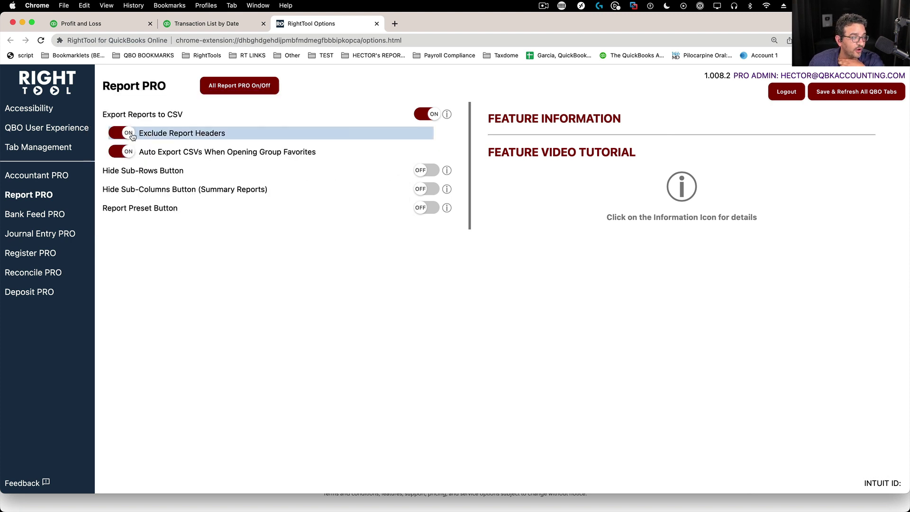
key(super+grave)
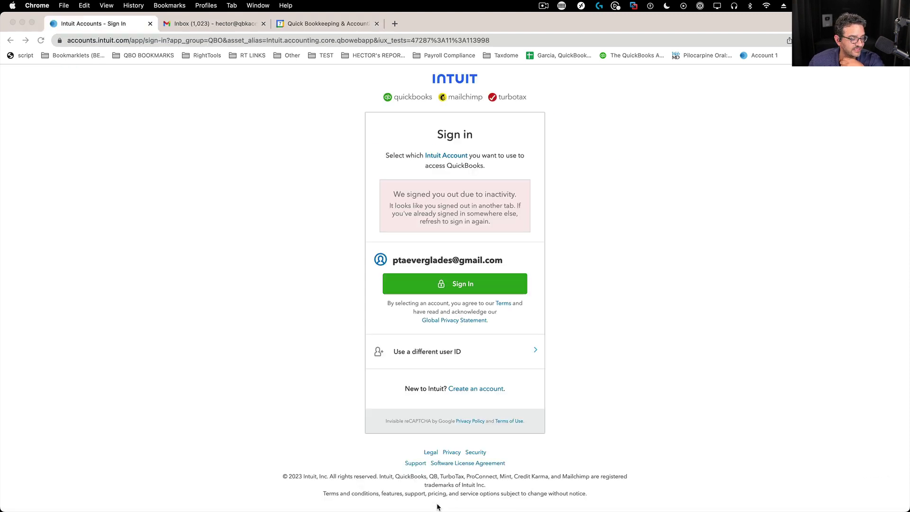
click(13, 22)
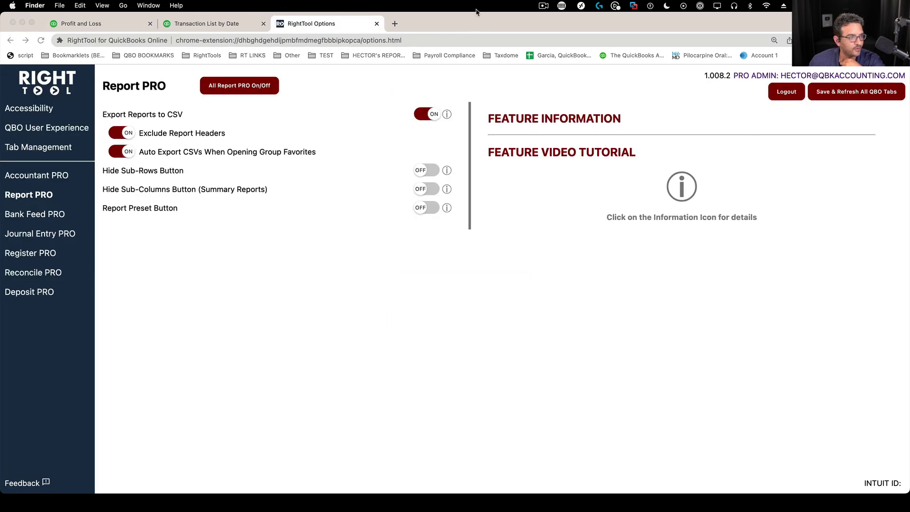
Step: Bring the exported transactions workbook forward and autofit columns A–J
drag(472, 18, 473, 193)
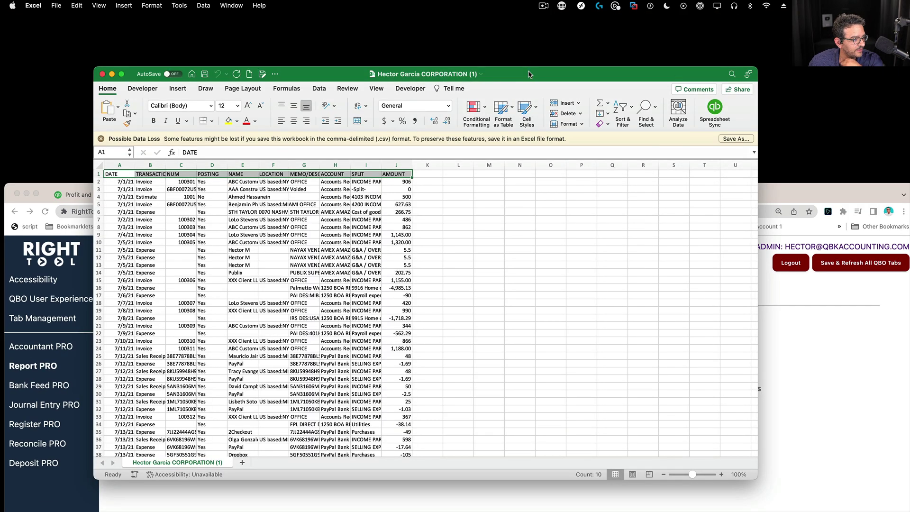
drag(529, 77, 611, 45)
drag(65, 192, 37, 43)
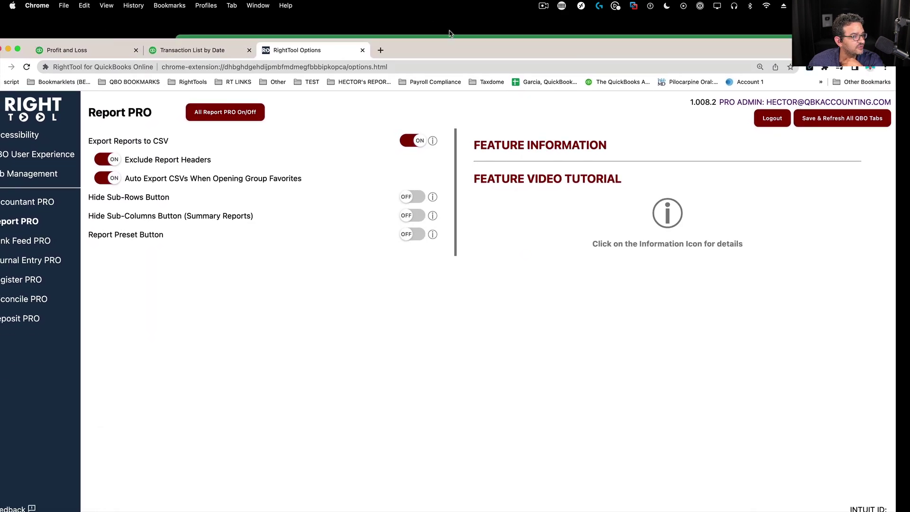
drag(449, 37, 500, 14)
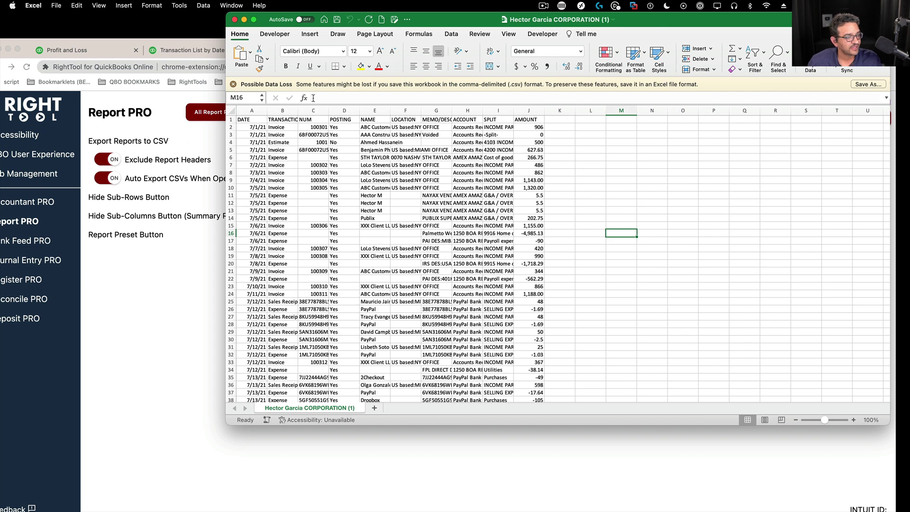
drag(252, 110, 528, 110)
click(266, 111)
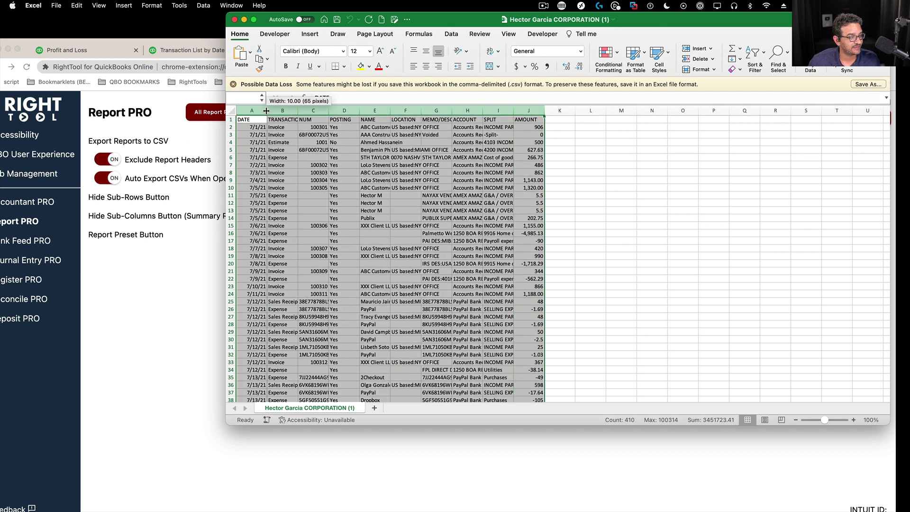
double_click(266, 111)
click(413, 233)
Step: Check the amounts below the data and give all columns a uniform width
scroll(614, 387, down, 8)
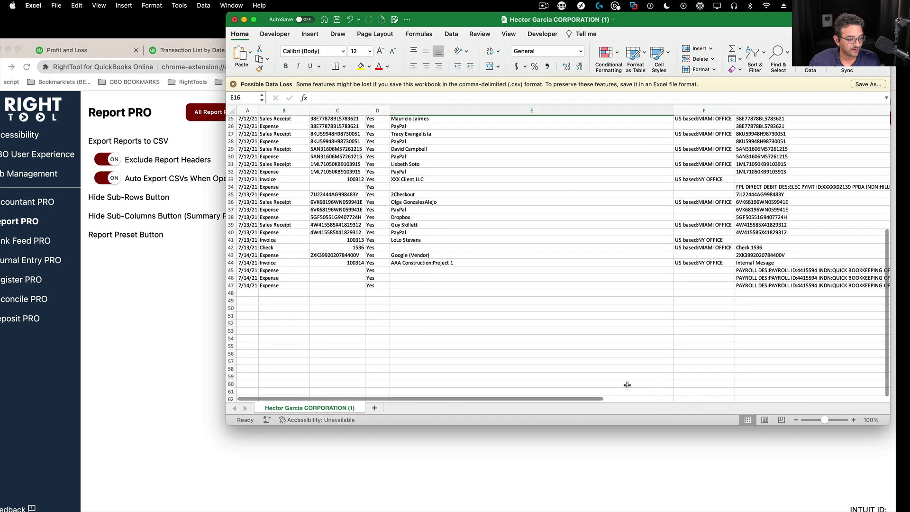
drag(594, 398, 895, 399)
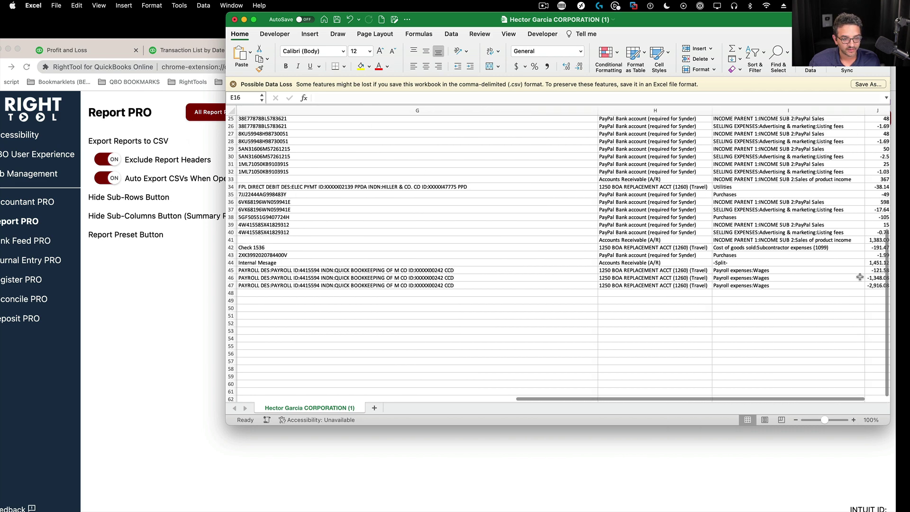
click(876, 293)
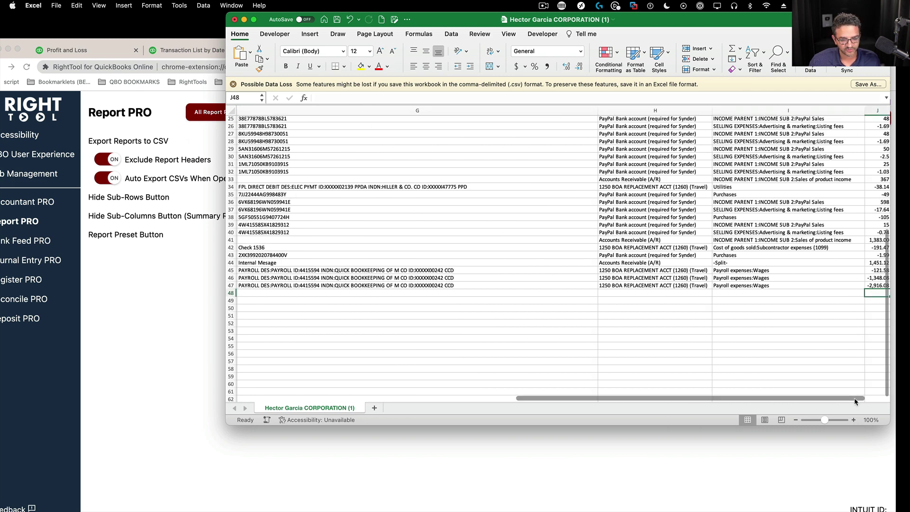
drag(857, 401, 893, 401)
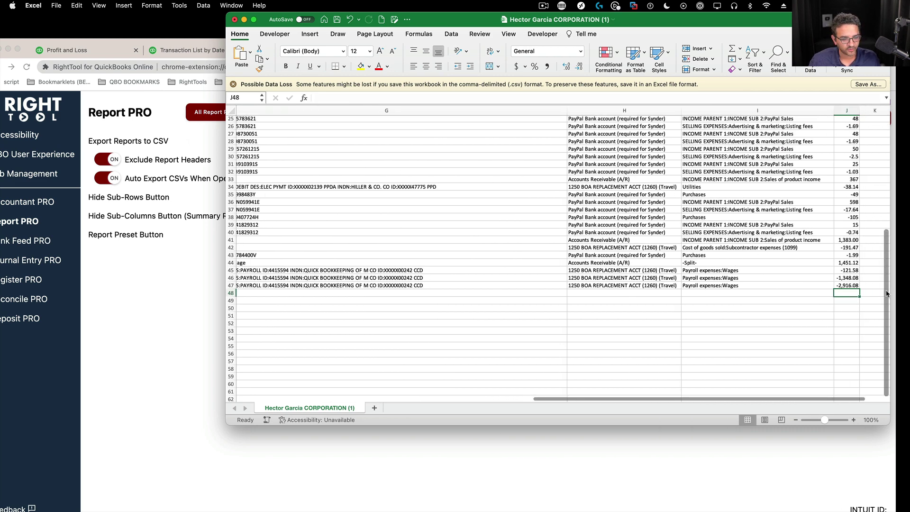
scroll(887, 293, up, 10)
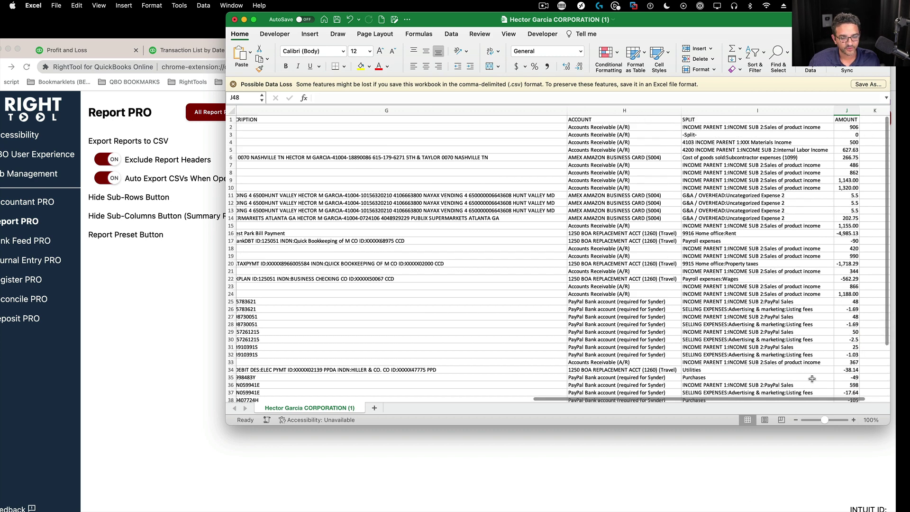
drag(834, 399, 317, 287)
click(239, 108)
drag(258, 110, 386, 110)
click(317, 158)
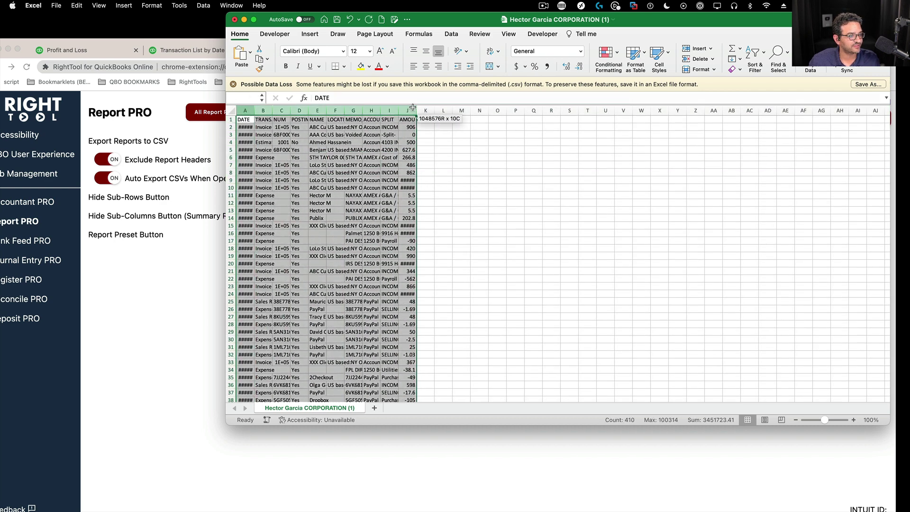
Step: Insert a PivotTable from columns A–J on a new worksheet
drag(412, 108, 413, 108)
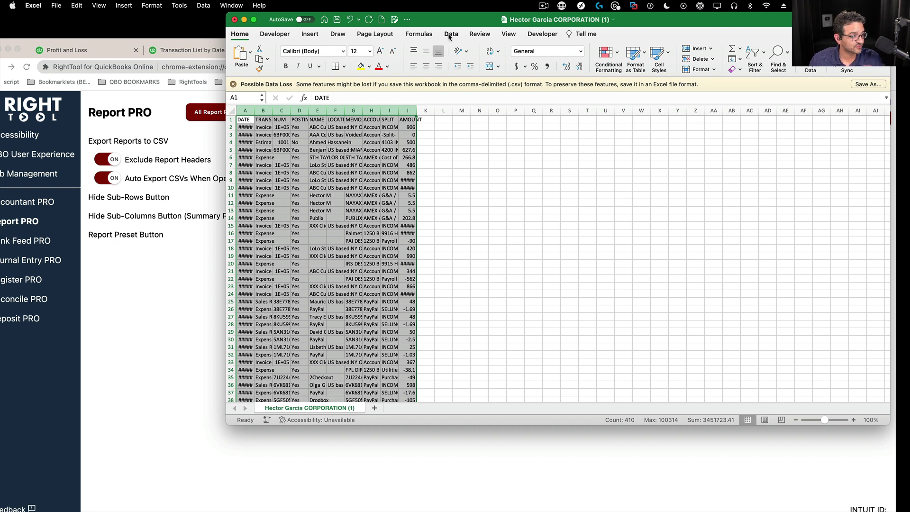
click(310, 34)
click(244, 56)
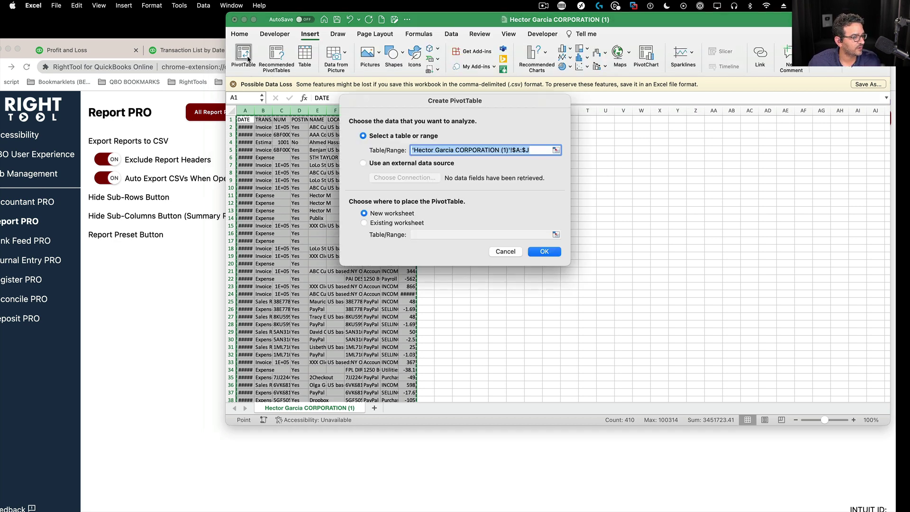
click(557, 253)
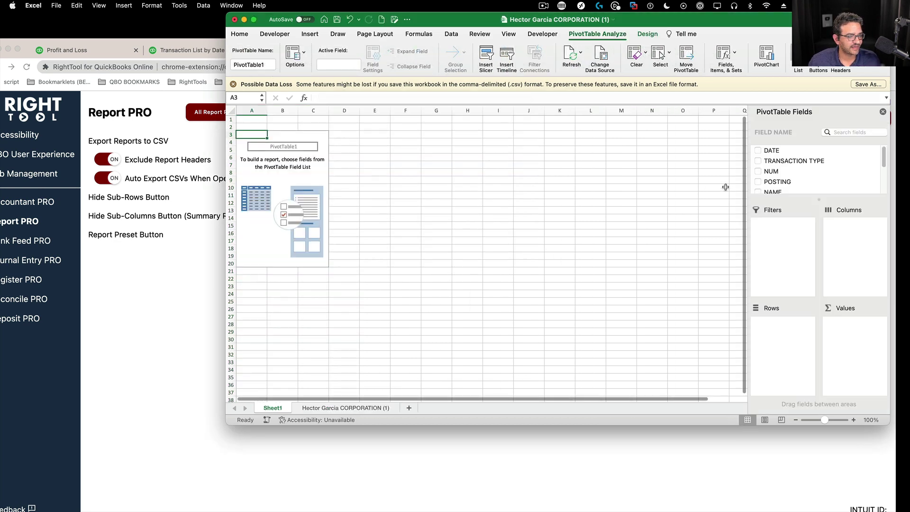
Step: Group by TRANSACTION TYPE, count NAME and sum AMOUNT (37 transactions, 3126.41), then close Excel
drag(789, 161, 784, 327)
drag(779, 200, 849, 327)
scroll(791, 178, down, 3)
scroll(778, 180, down, 1)
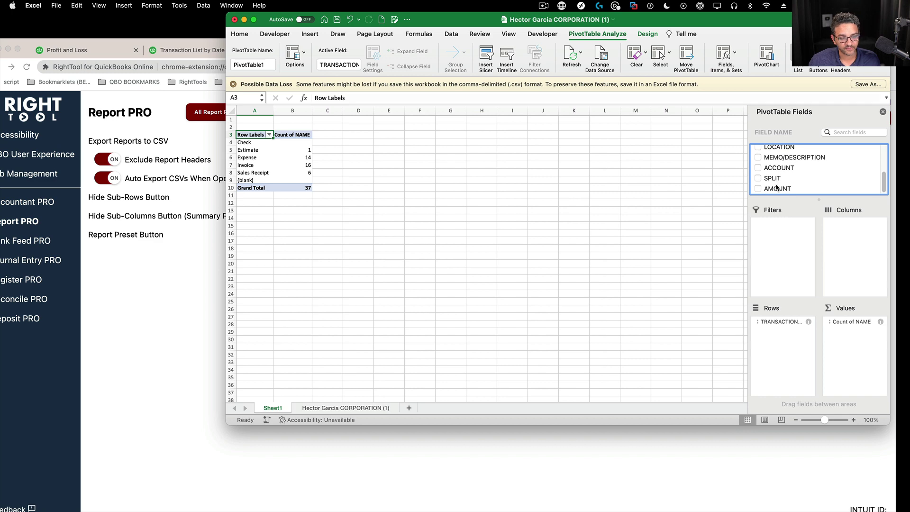
drag(777, 188, 851, 353)
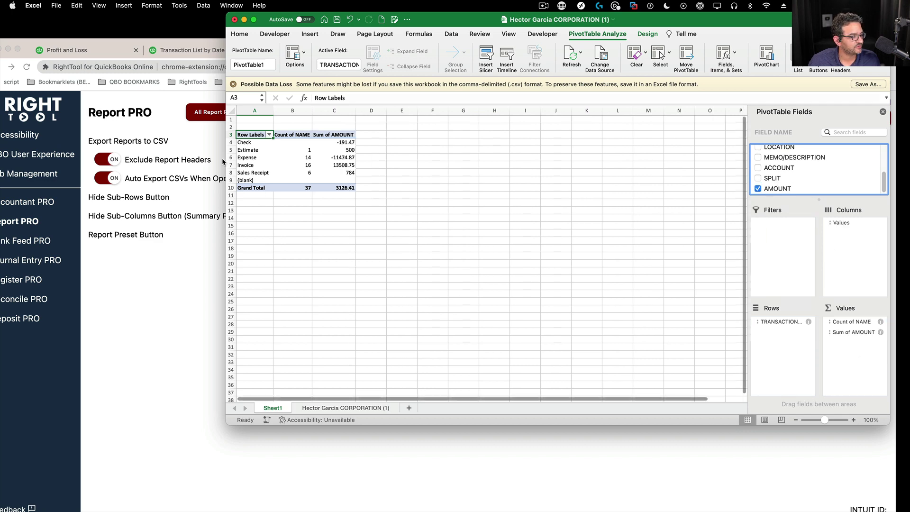
click(320, 156)
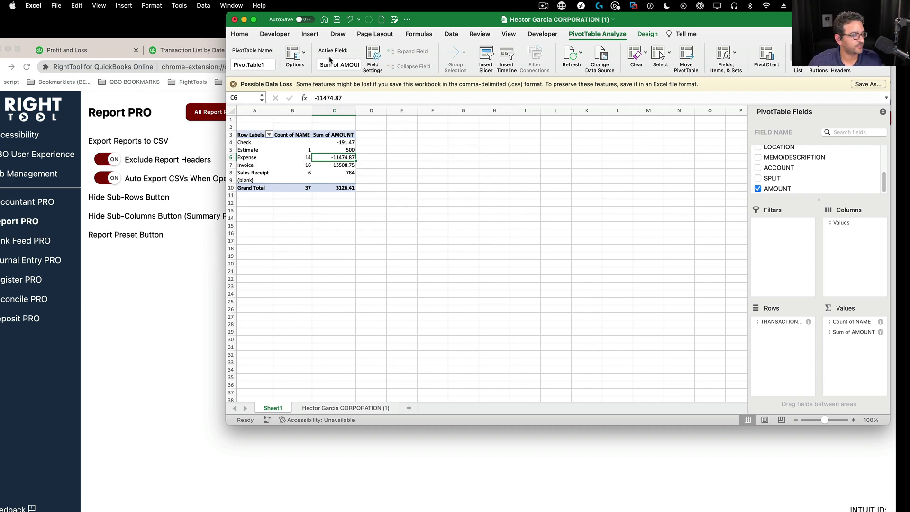
click(235, 20)
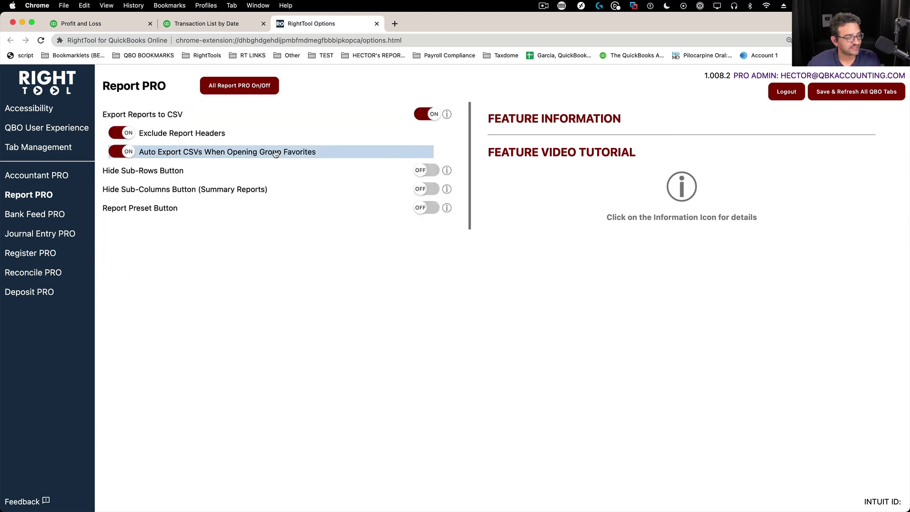
Step: Close the Transaction List tab and add a Group Favorites group named 'Monthly Reports' from Profit and Loss
click(264, 24)
click(120, 27)
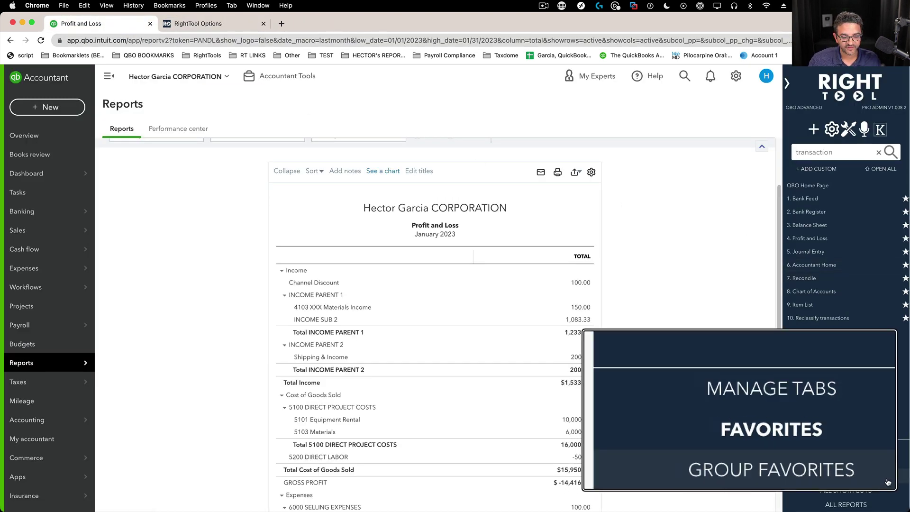
click(848, 475)
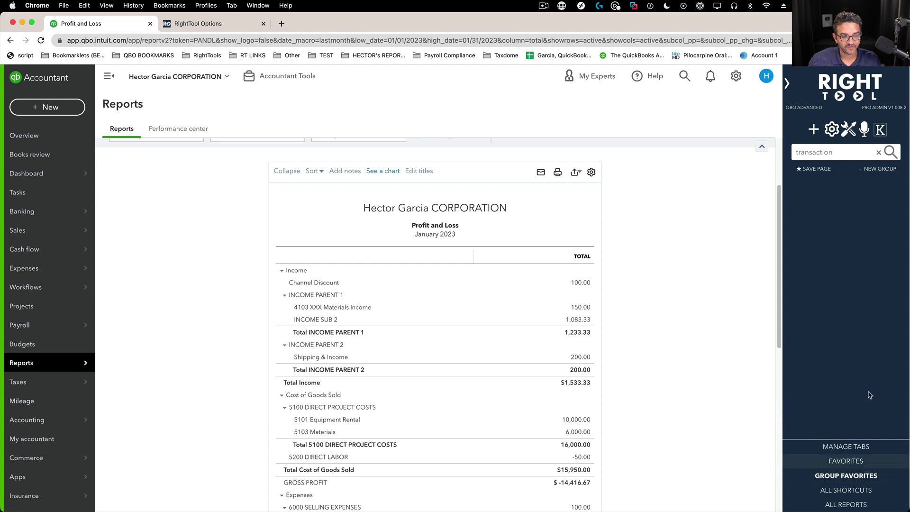
click(885, 169)
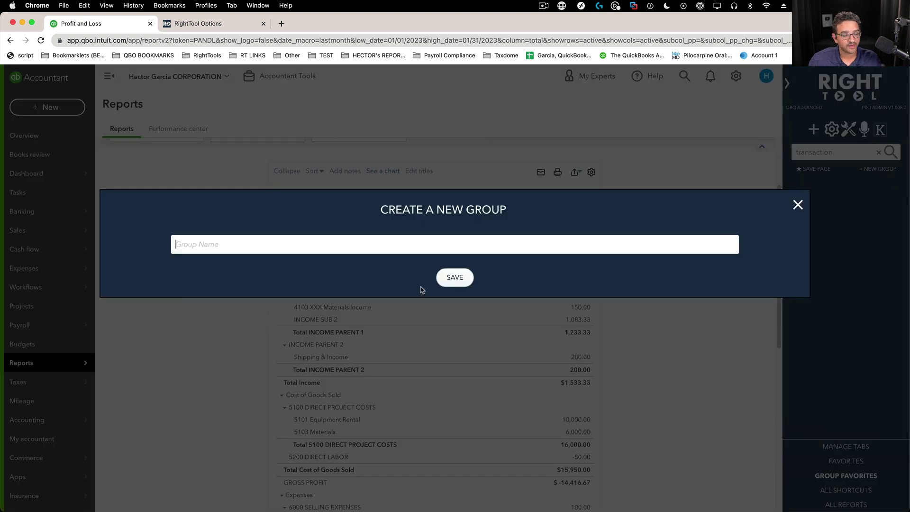
click(293, 246)
text(Monthly)
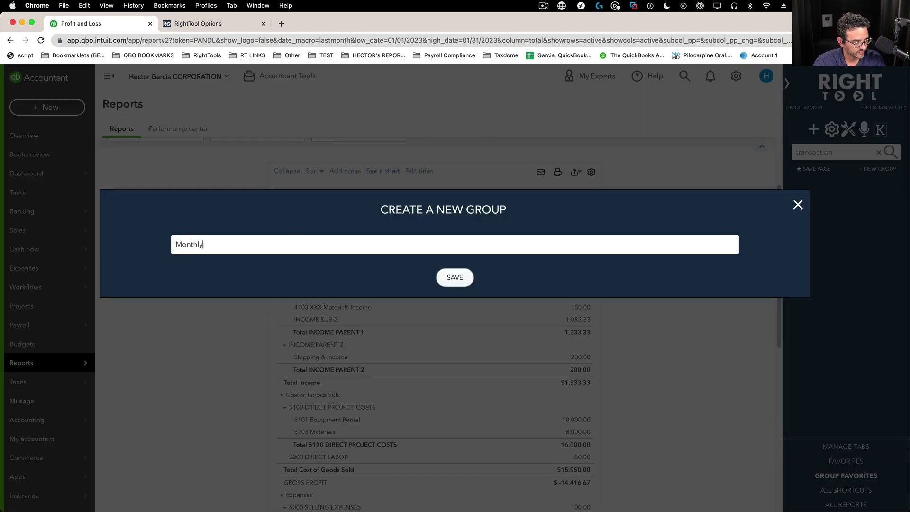
text( Reports)
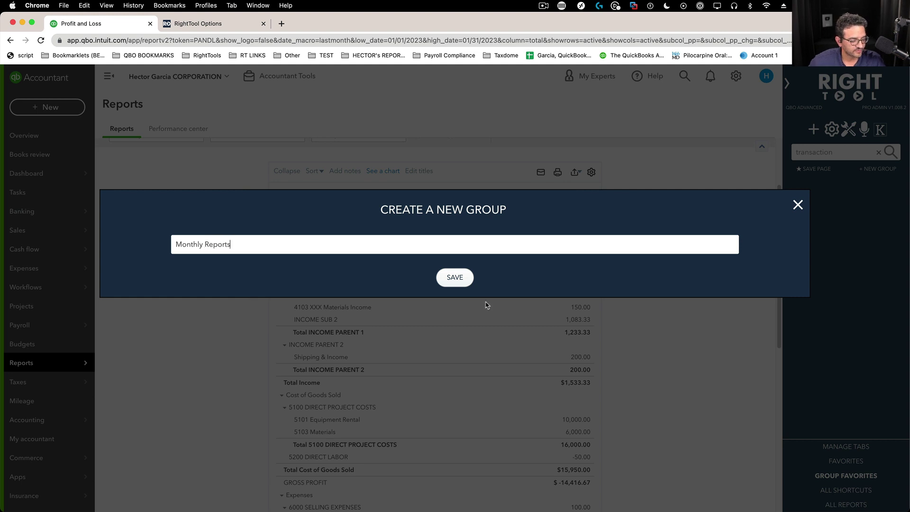
click(451, 279)
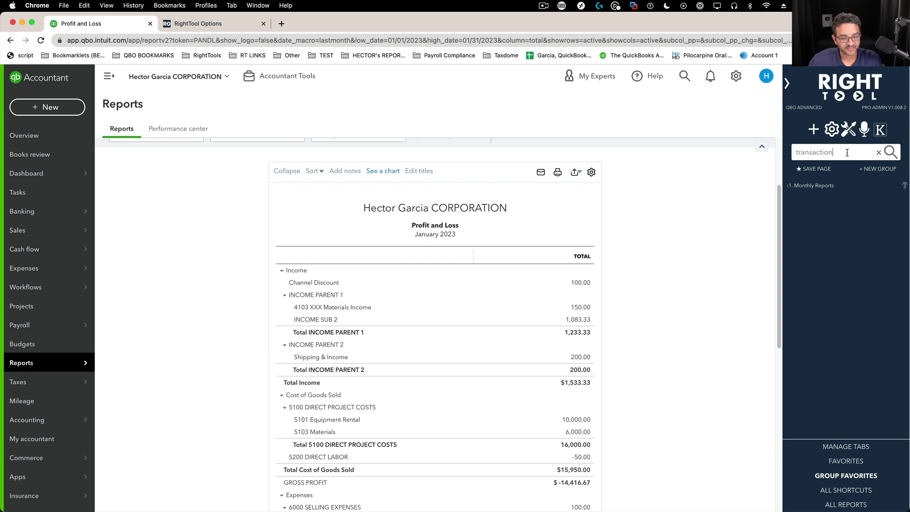
Step: Open the Transaction List by Date report from the transaction search results
key(Return)
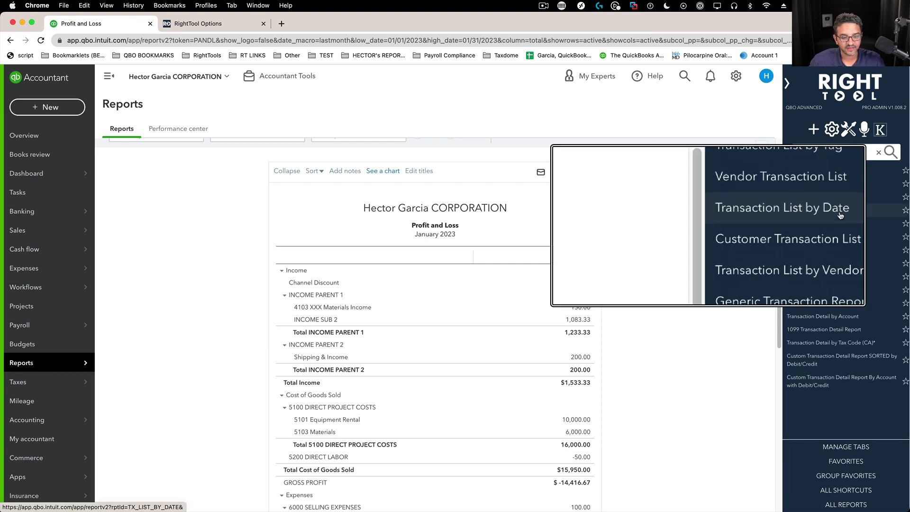
click(842, 214)
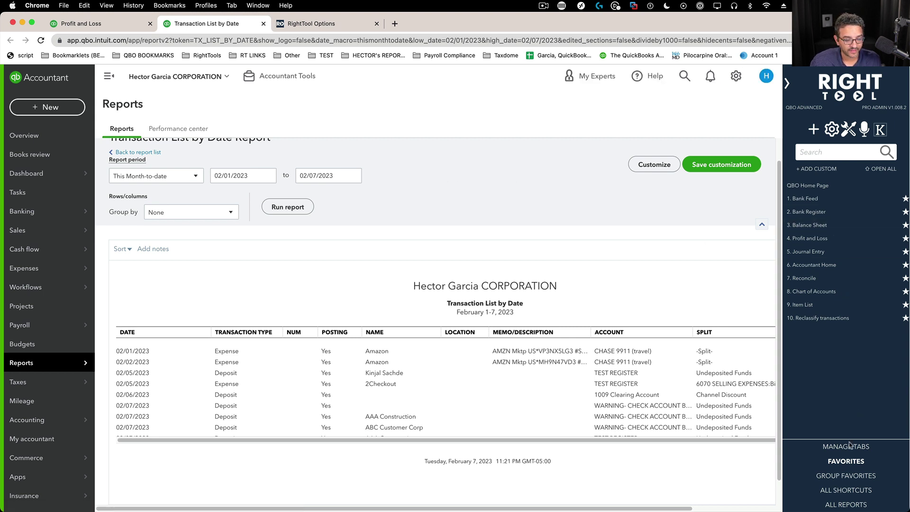
click(853, 476)
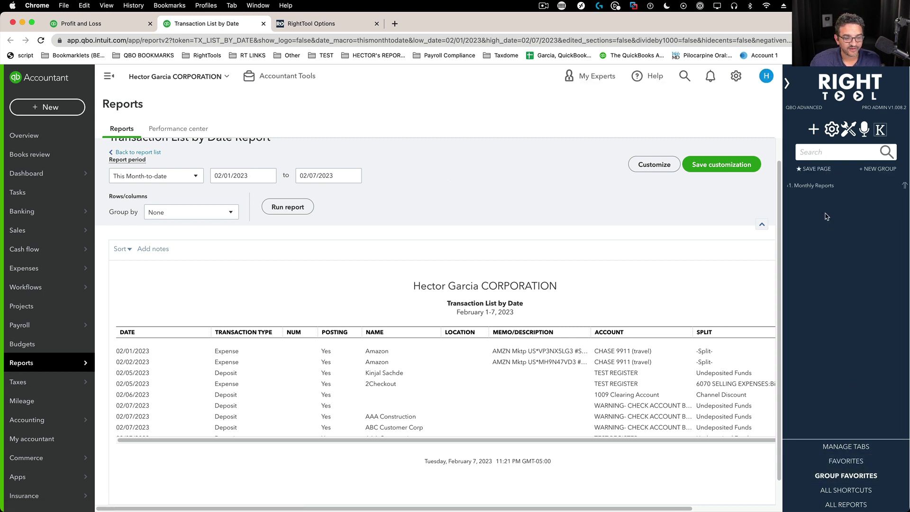
Step: Save it as a favorite in the Monthly Reports group and open it from that group's list
click(817, 169)
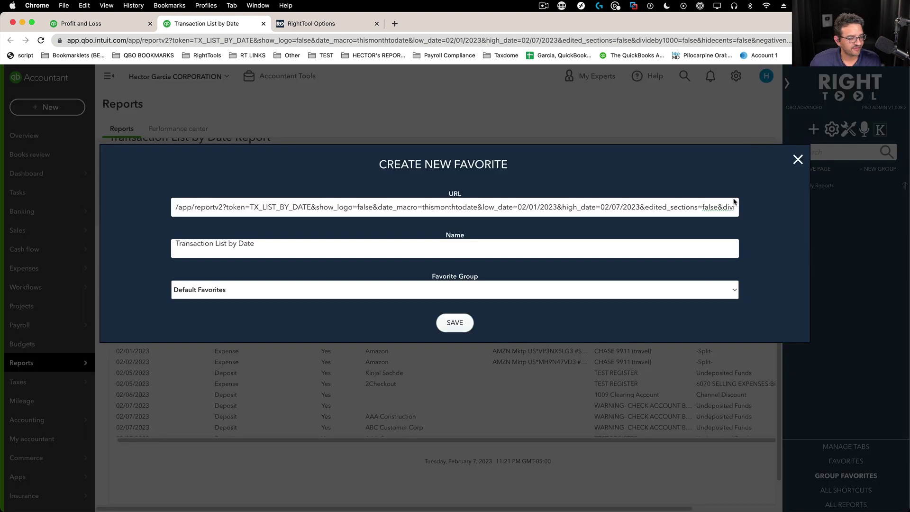
click(220, 297)
click(219, 300)
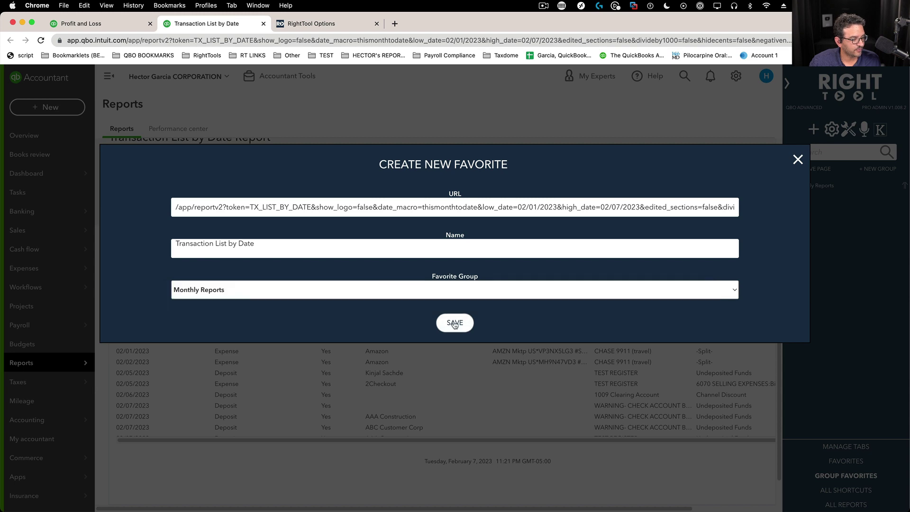
click(455, 322)
click(798, 186)
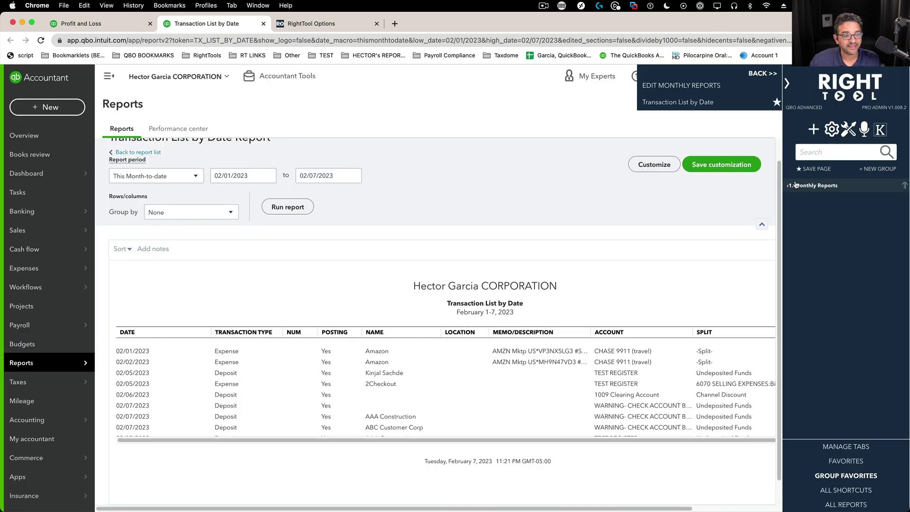
click(692, 102)
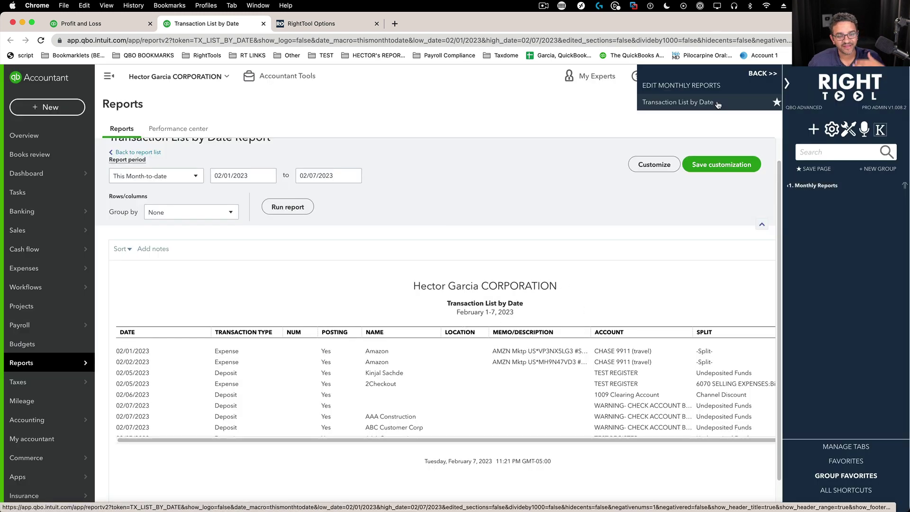
Step: Search RightTool for 'vendor co' and open the Vendor Contact List report
click(799, 150)
text(ve)
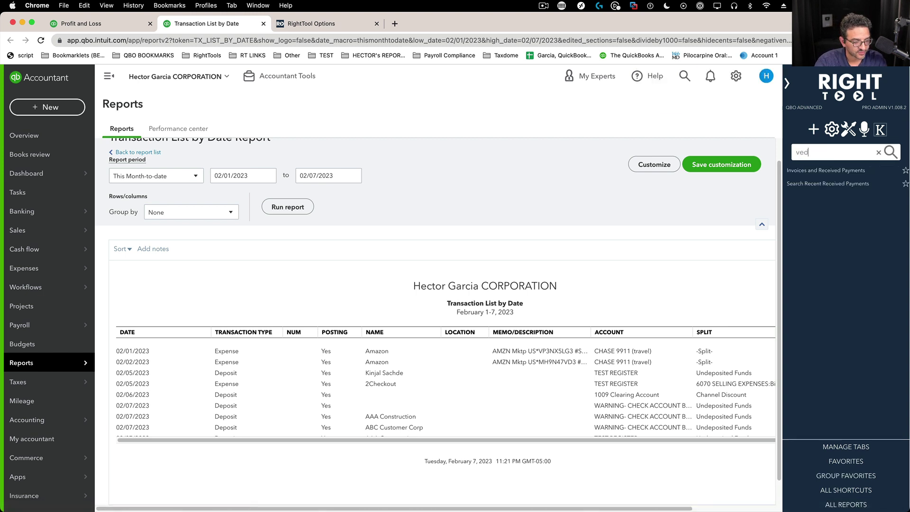
text(ndor co)
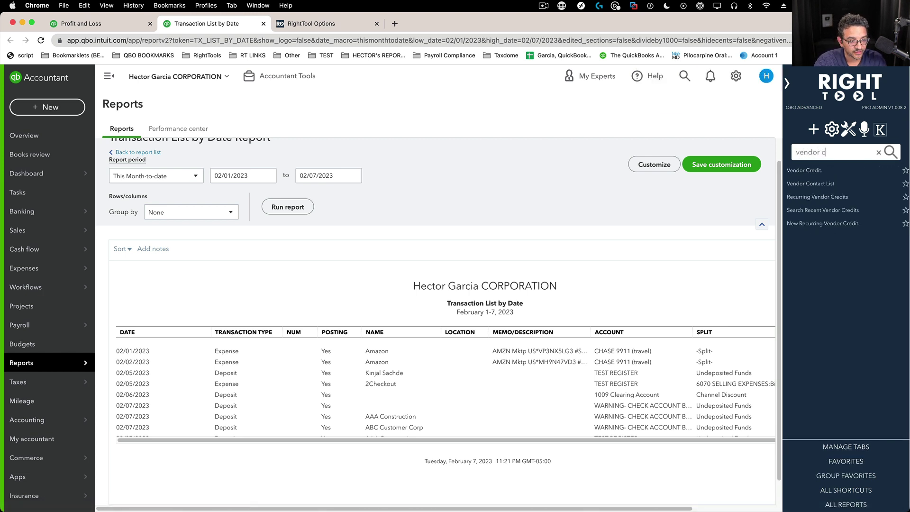
click(829, 171)
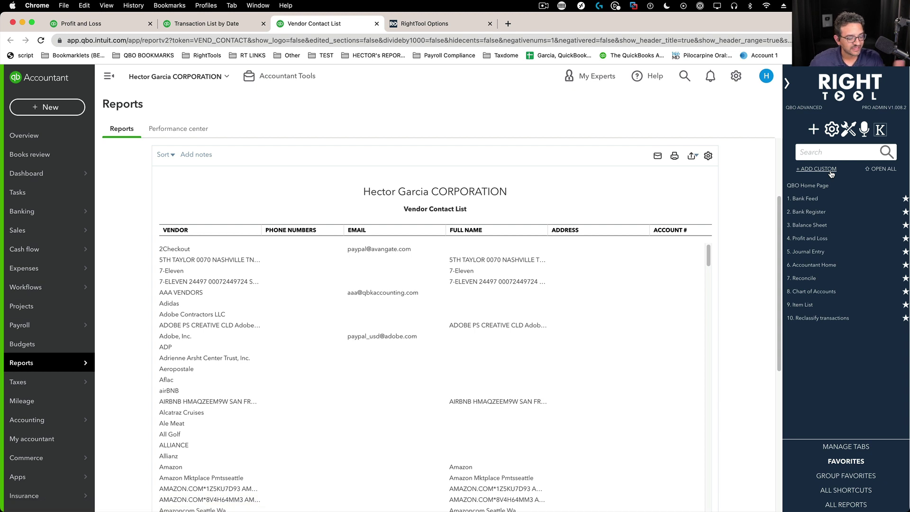
Step: Add the Tax ID, Terms, Street and Country columns to the Vendor Contact List
click(708, 156)
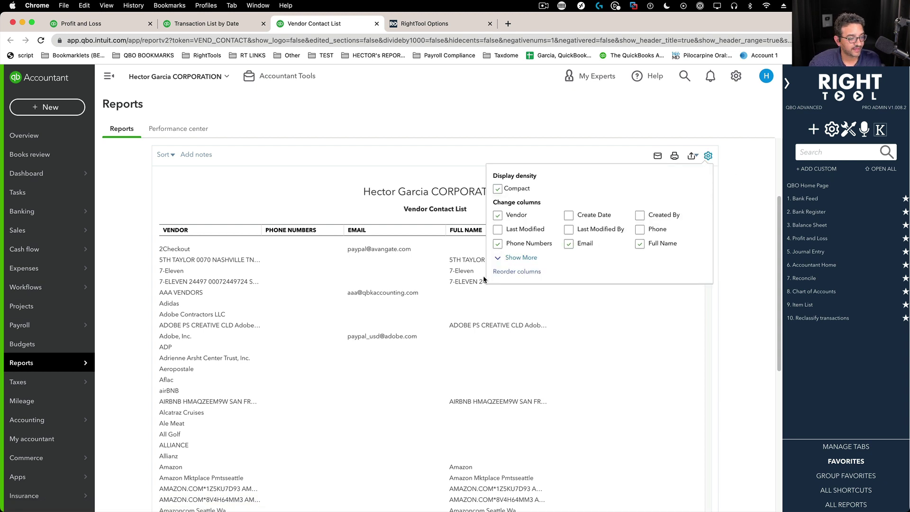
click(519, 259)
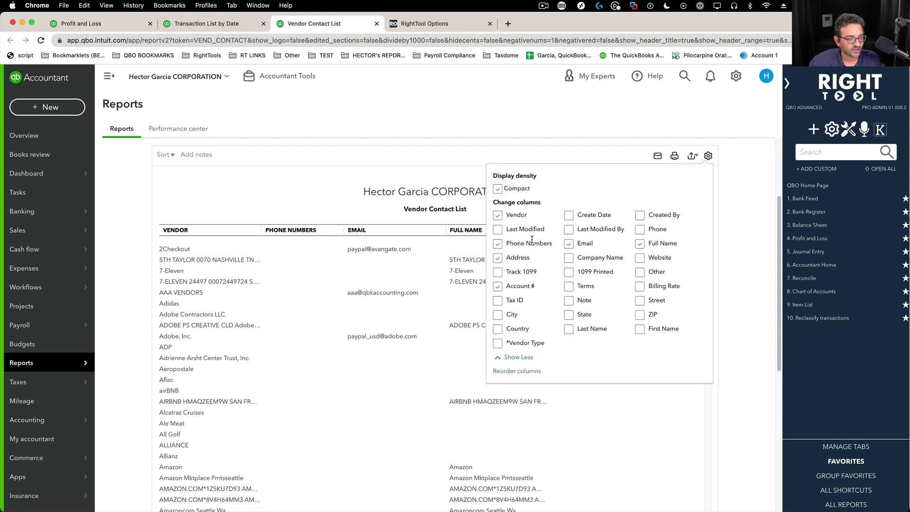
click(498, 302)
click(569, 286)
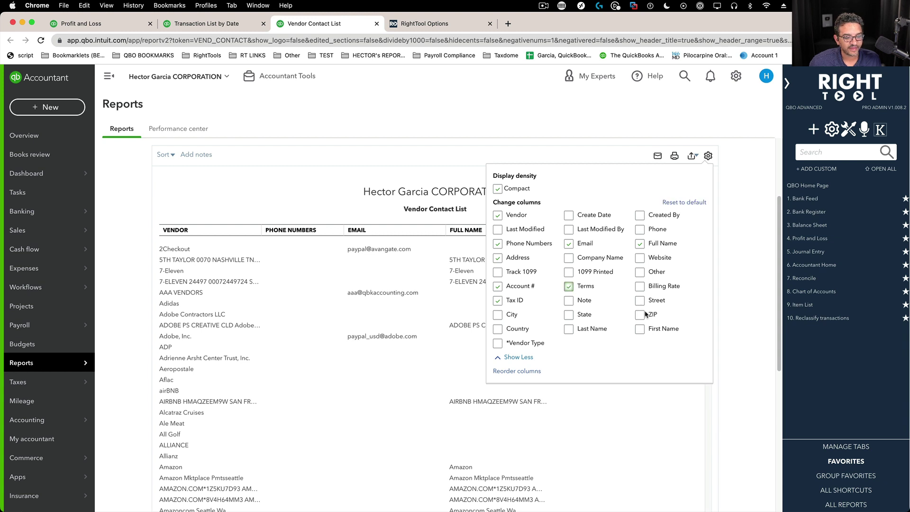
click(640, 300)
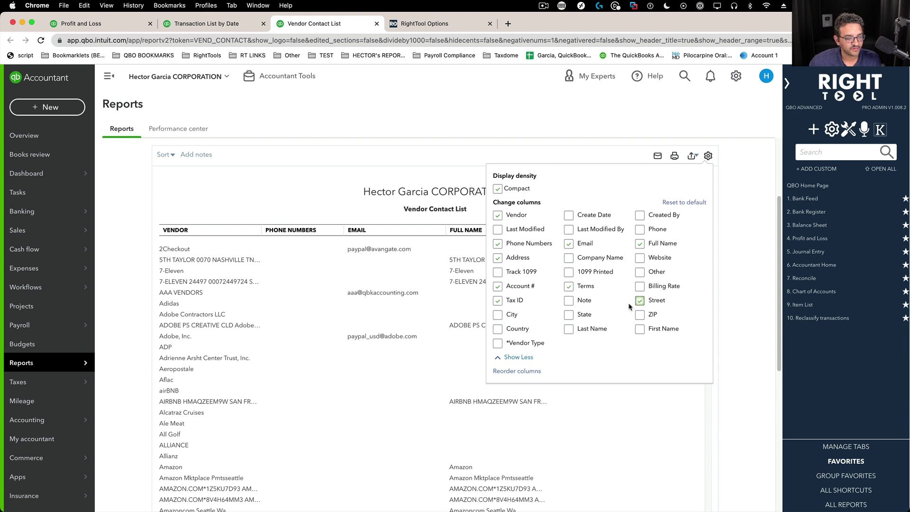
click(498, 331)
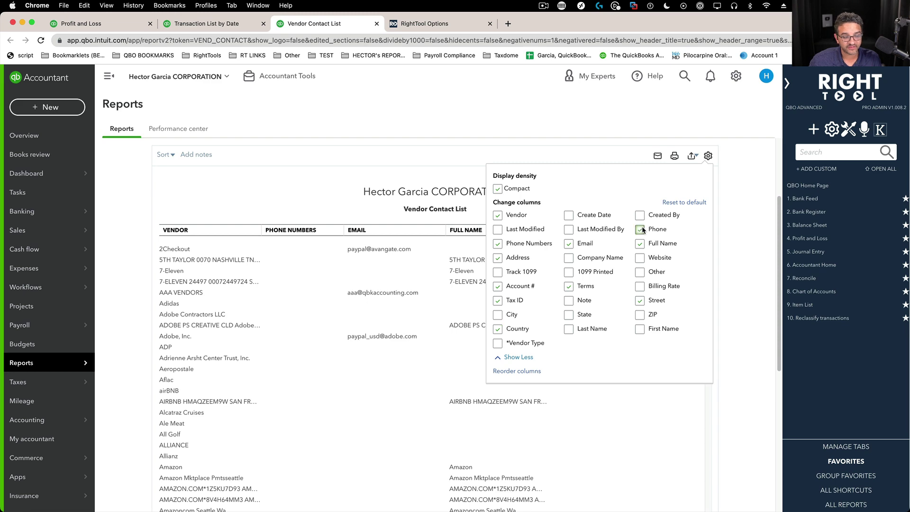
click(749, 189)
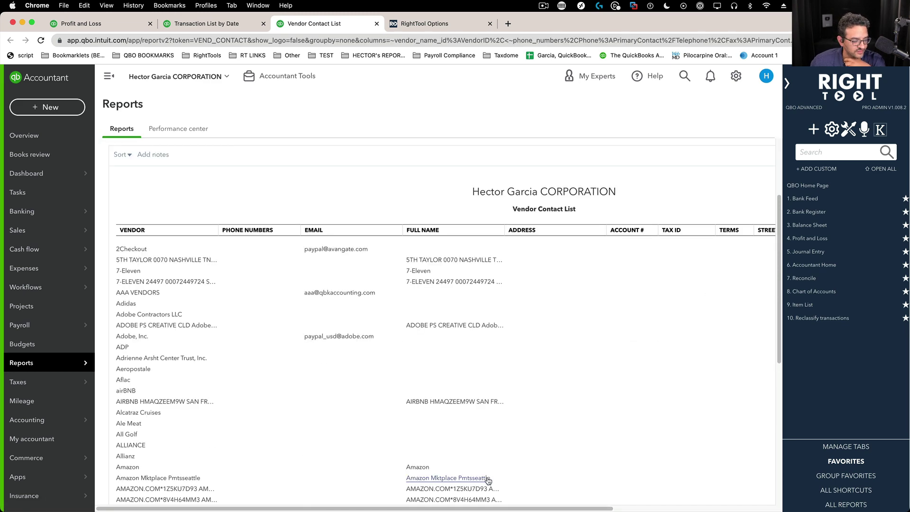
drag(452, 509, 582, 509)
scroll(504, 308, down, 10)
drag(490, 509, 339, 482)
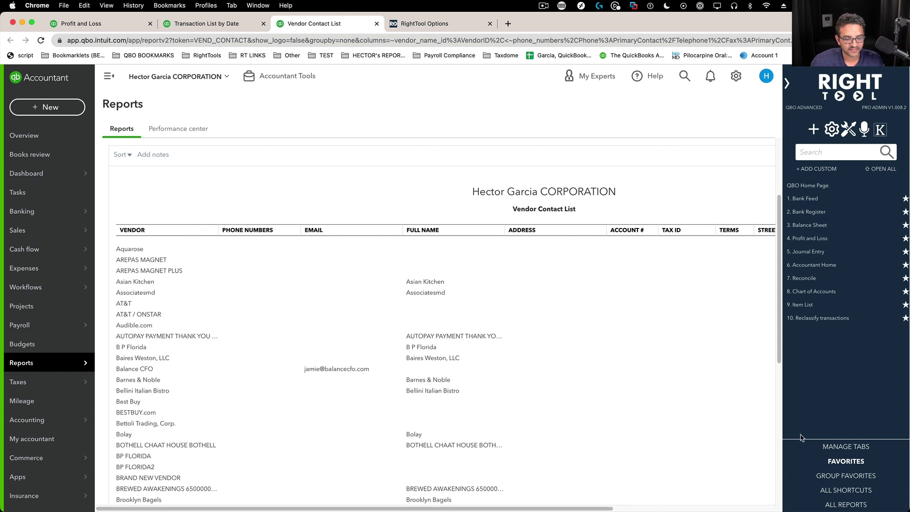
Step: Save the Vendor Contact List as a favorite in the Monthly Reports group
click(846, 476)
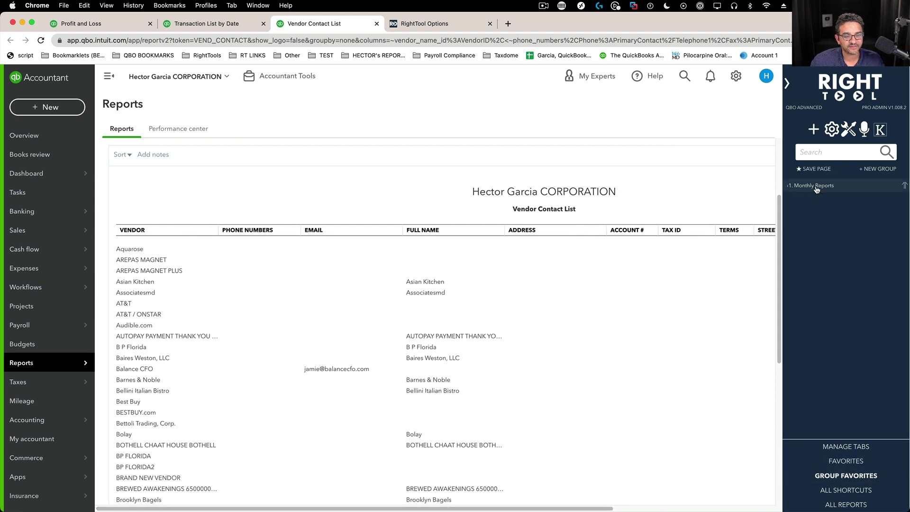
click(816, 170)
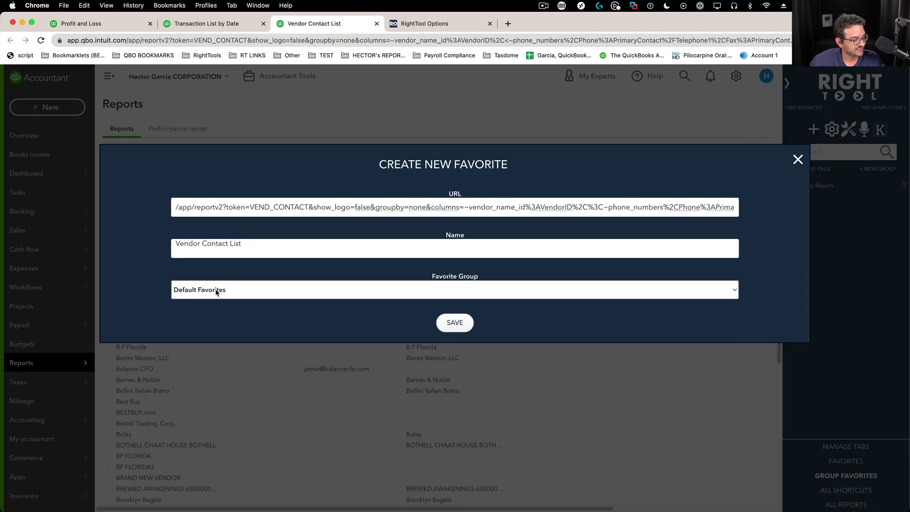
click(215, 291)
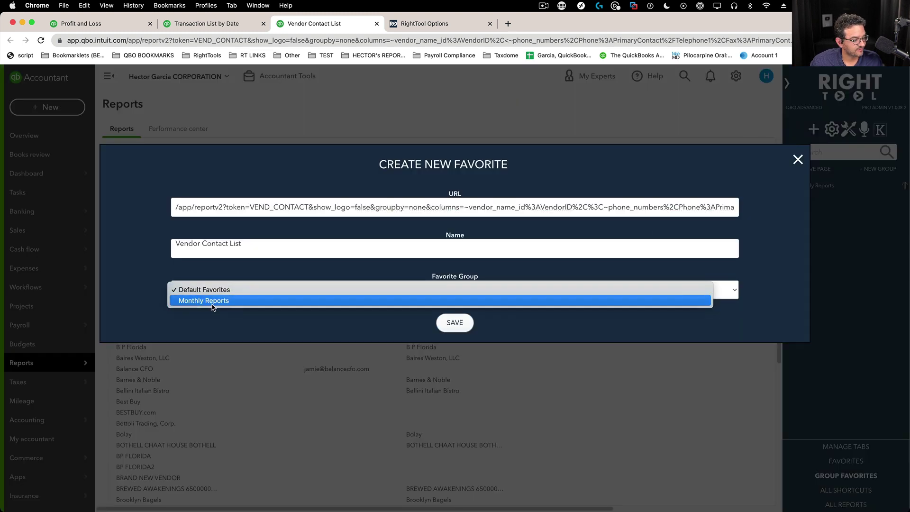
click(209, 299)
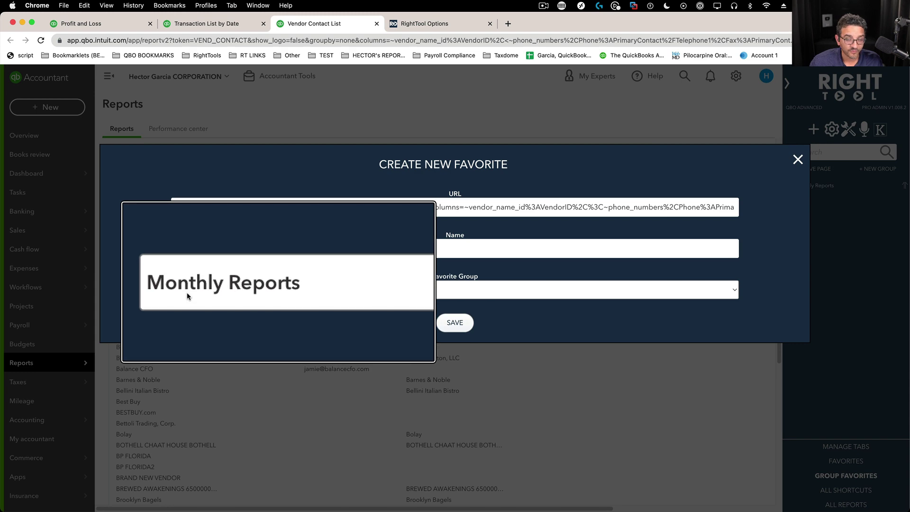
click(461, 325)
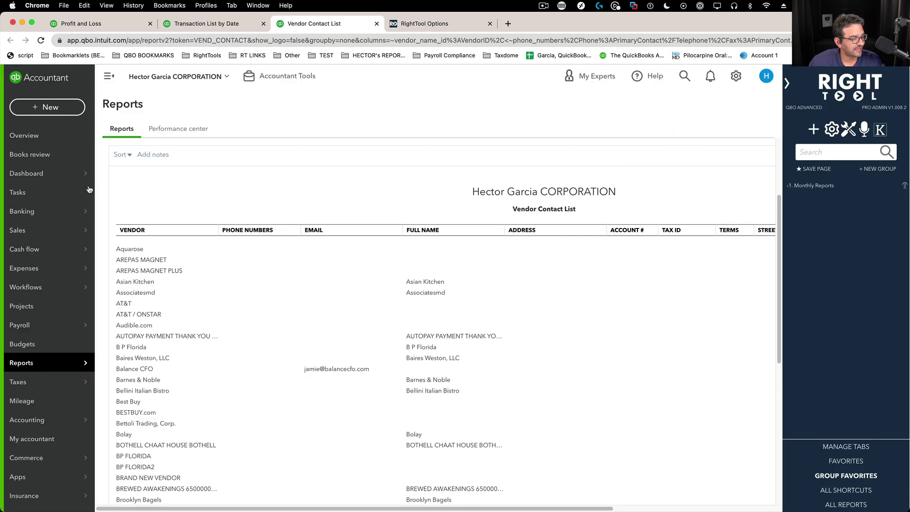
Step: Go to the company dashboard via Overview and review RightTool's report export settings
click(43, 137)
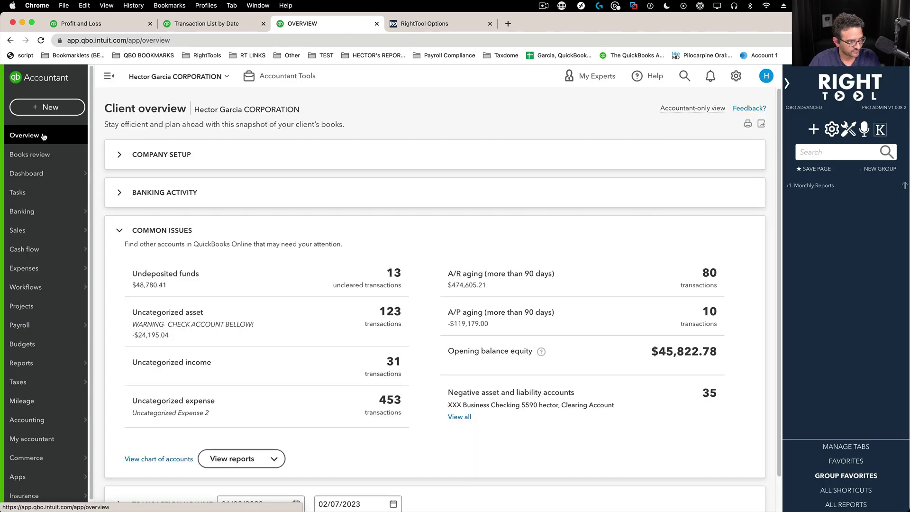
click(42, 174)
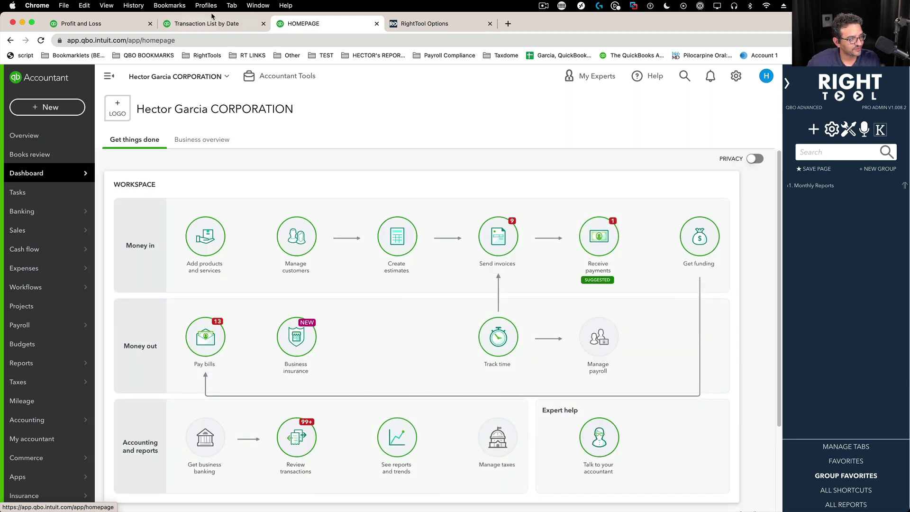
click(419, 26)
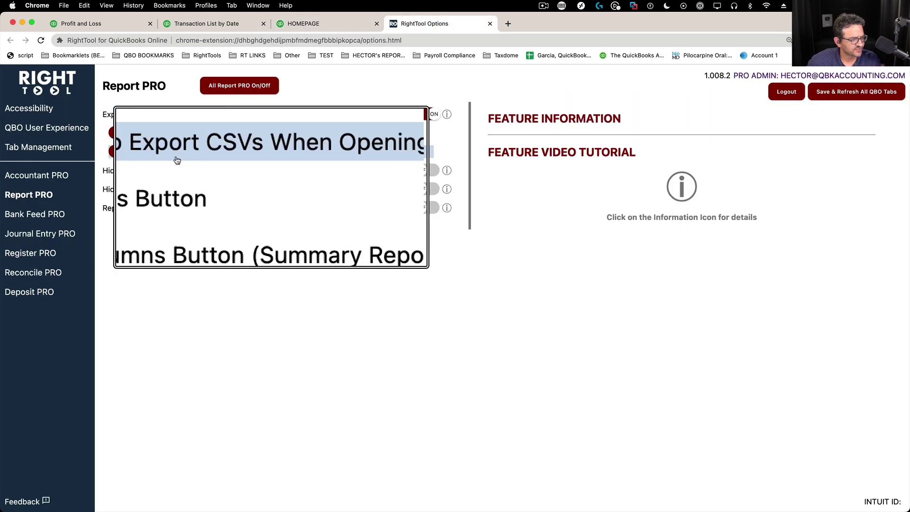
click(332, 24)
Step: Close the Transaction List by Date and Profit and Loss tabs and list the Monthly Reports group
click(263, 23)
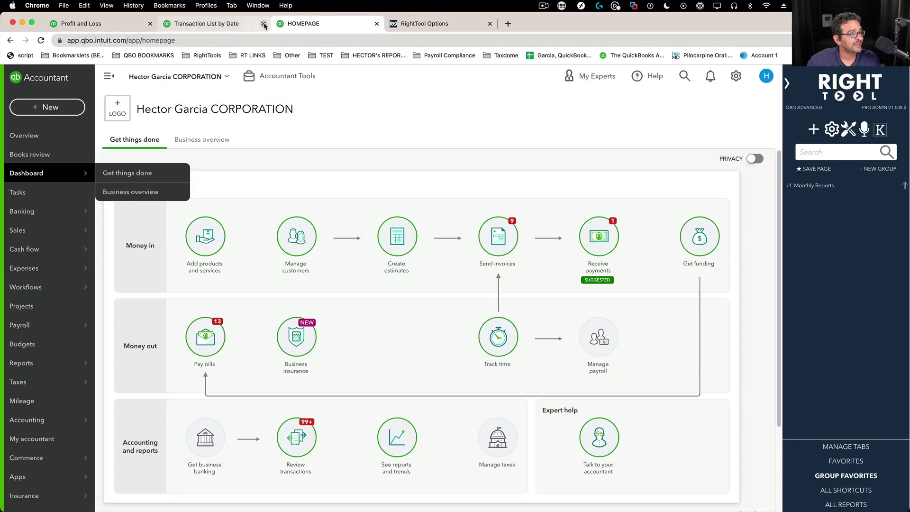
click(150, 24)
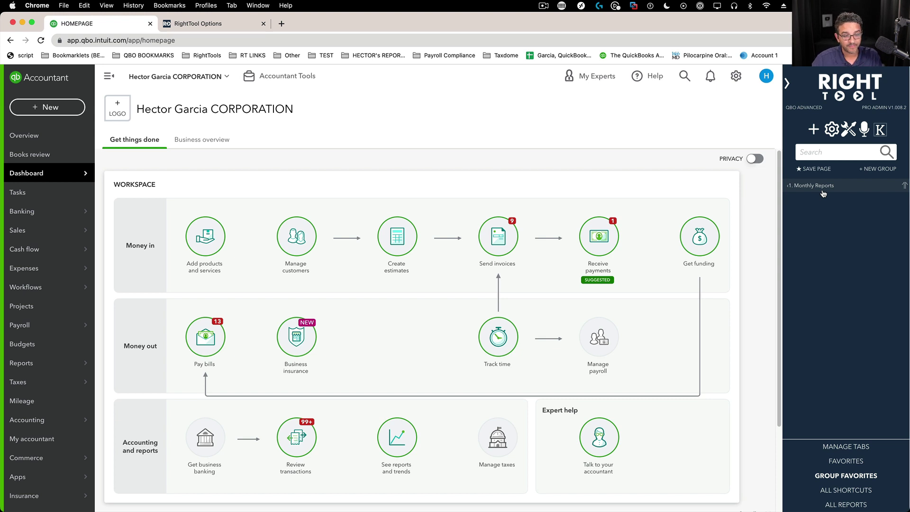
click(823, 192)
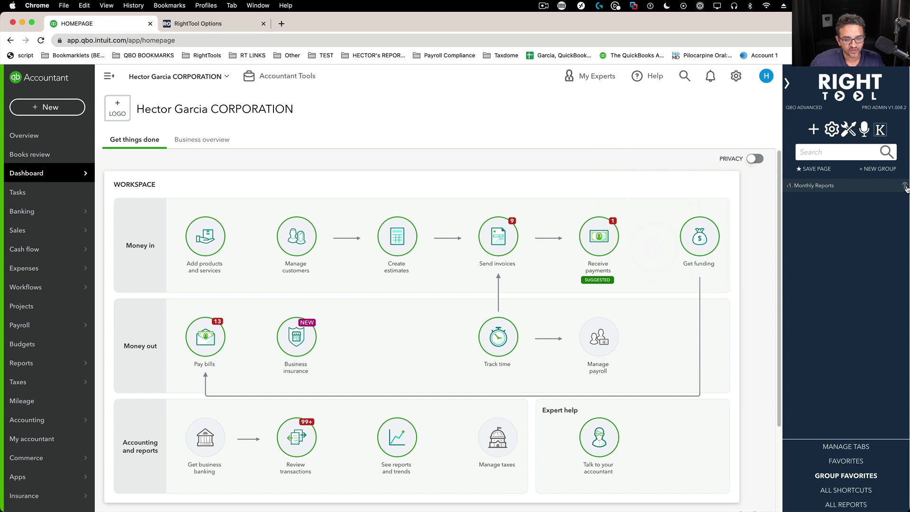
Step: Export the Transaction List by Date and Vendor Contact List as CSVs and open the vendor CSV in Excel
click(904, 185)
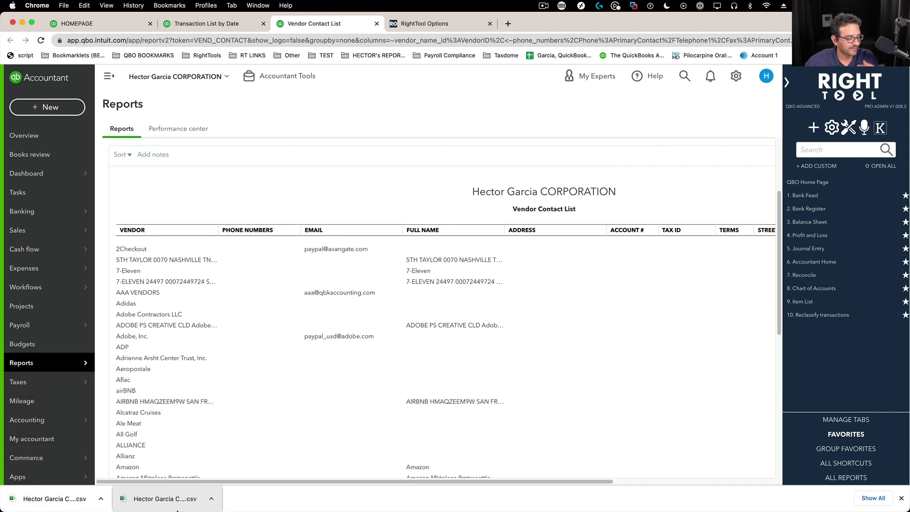
click(35, 501)
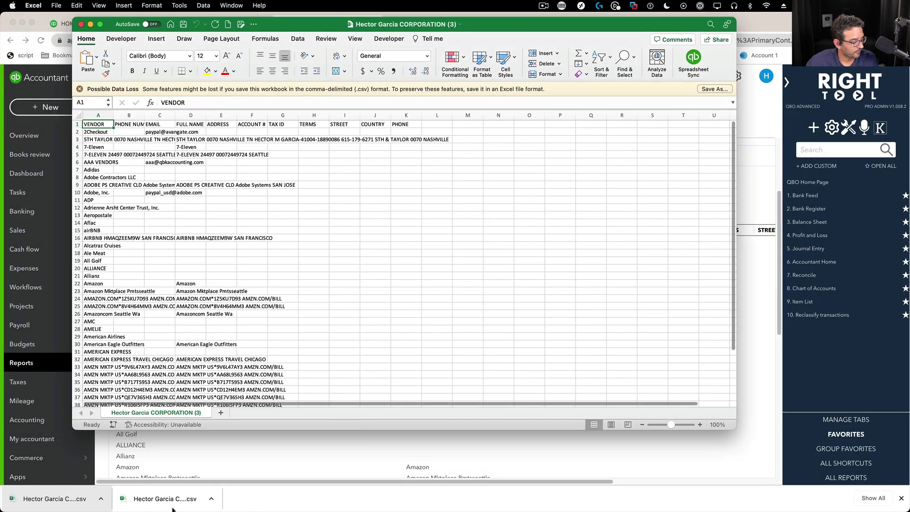
Step: Open the second vendor contact CSV, inspect cell D3, and close the first CSV workbook
click(168, 504)
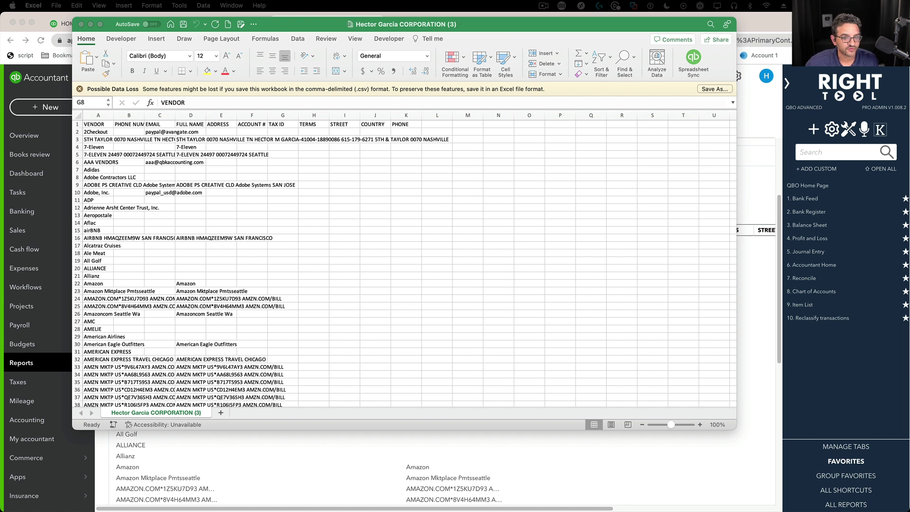
click(191, 139)
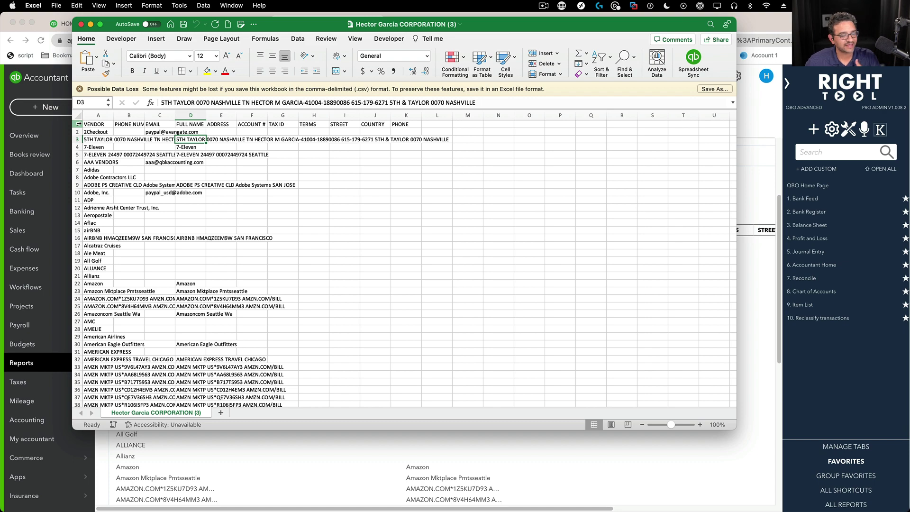
key(Home)
click(80, 25)
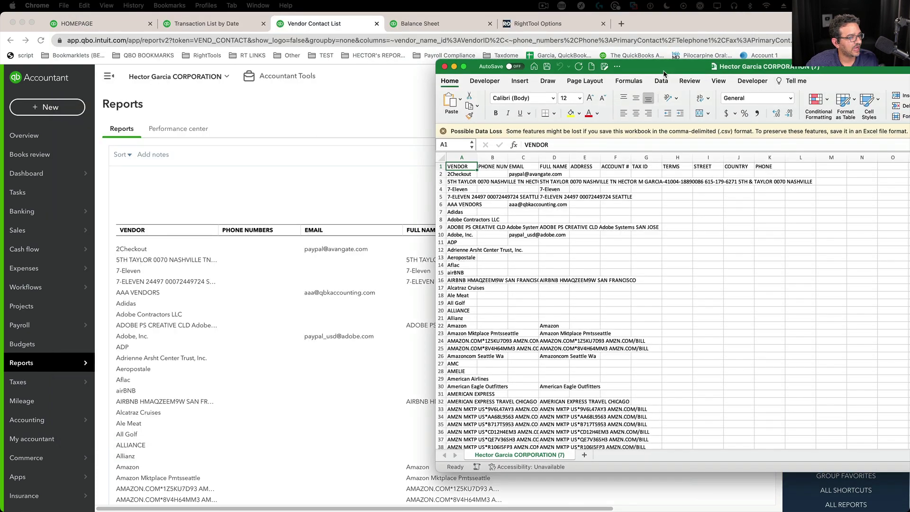